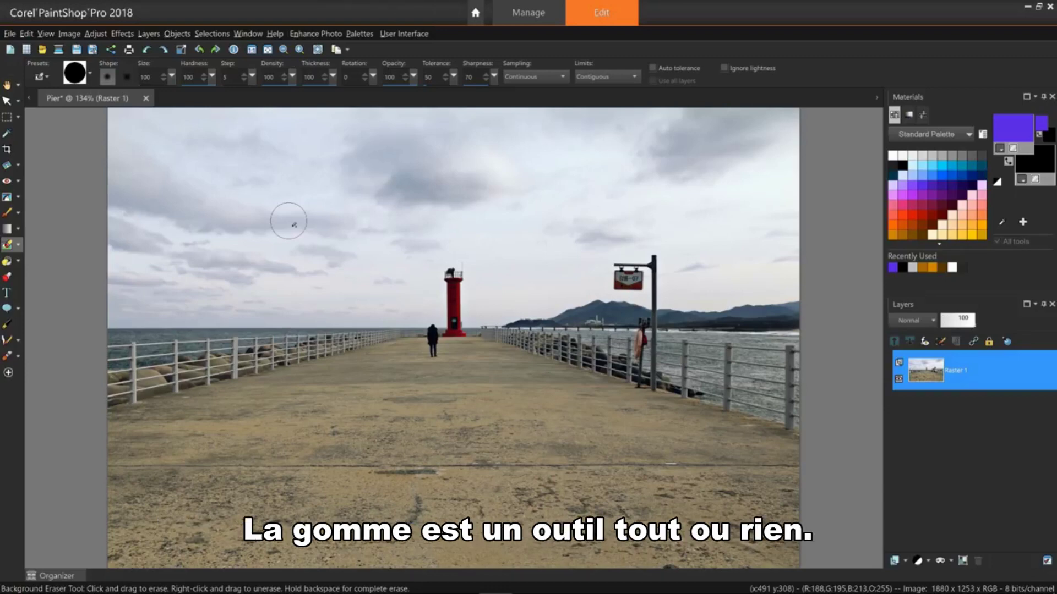
# Step: Undo a trial wavy eraser stroke, then erase a left-horizon sky strip with Smart Edge on
pyautogui.press('x')
pyautogui.moveTo(165, 311)
pyautogui.mouseDown()
pyautogui.moveTo(214, 345)
pyautogui.moveTo(255, 354)
pyautogui.moveTo(295, 325)
pyautogui.moveTo(341, 317)
pyautogui.moveTo(411, 336)
pyautogui.moveTo(437, 361)
pyautogui.moveTo(468, 359)
pyautogui.moveTo(592, 264)
pyautogui.moveTo(618, 255)
pyautogui.moveTo(689, 278)
pyautogui.mouseUp()
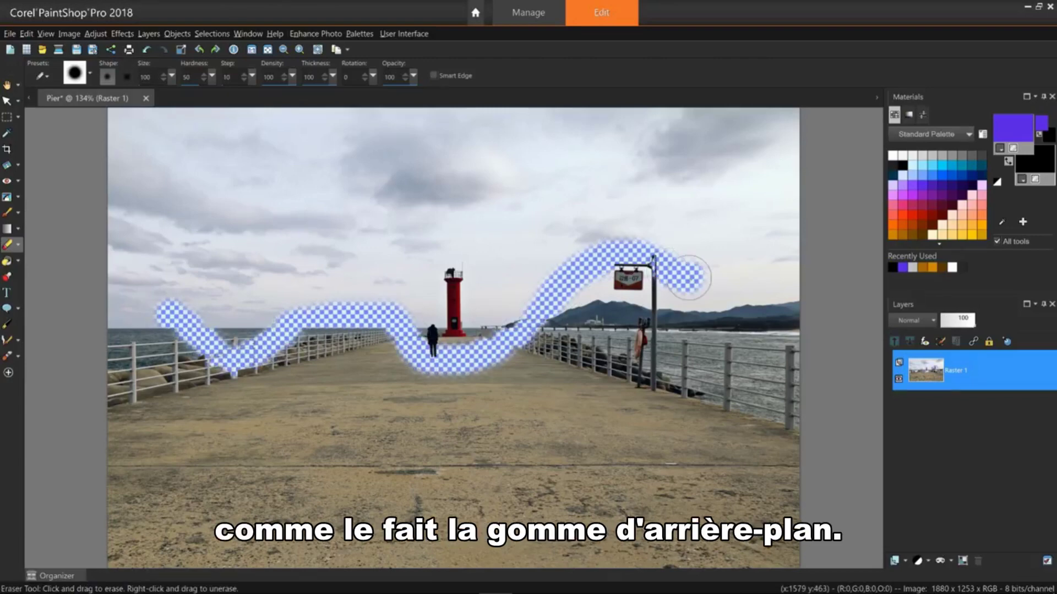
pyautogui.hotkey('ctrl', 'z')
pyautogui.click(433, 76)
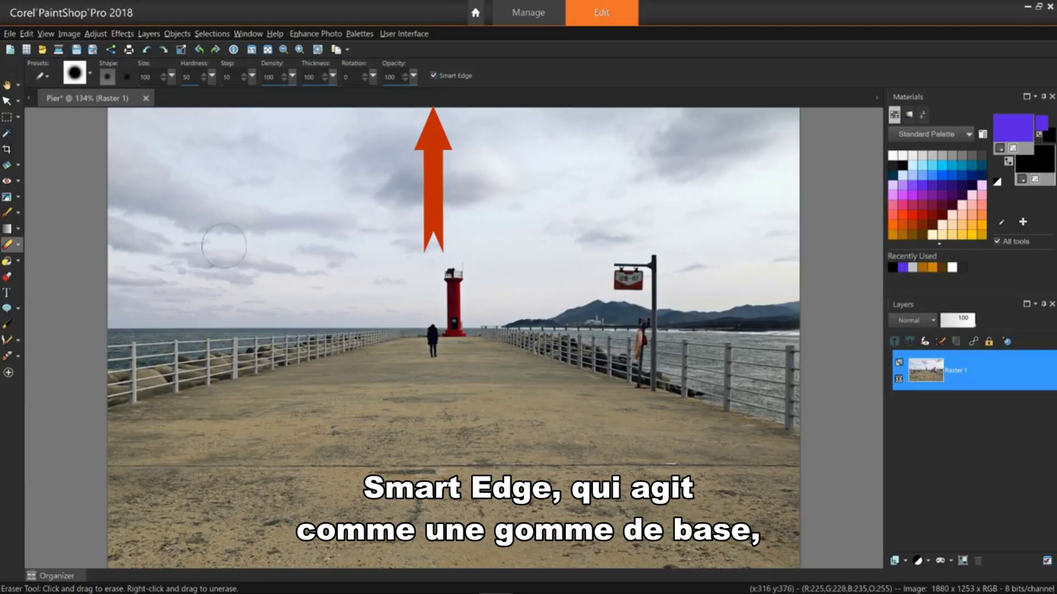
pyautogui.moveTo(153, 311); pyautogui.dragTo(358, 313)
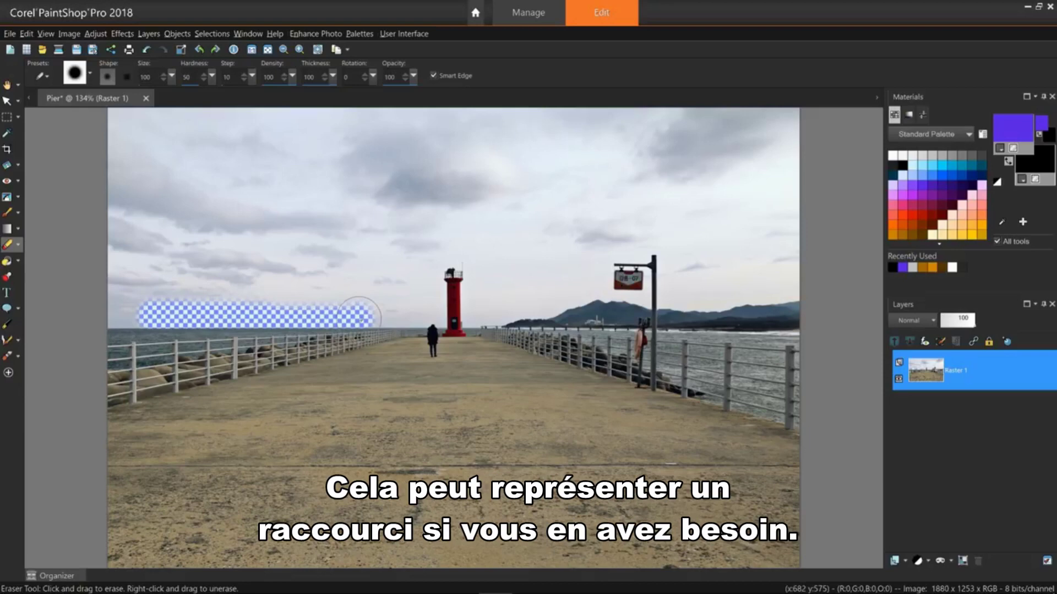
# Step: Paint a purple stroke from the lighthouse toward the mountains, then undo three times to the untouched photo
pyautogui.click(8, 214)
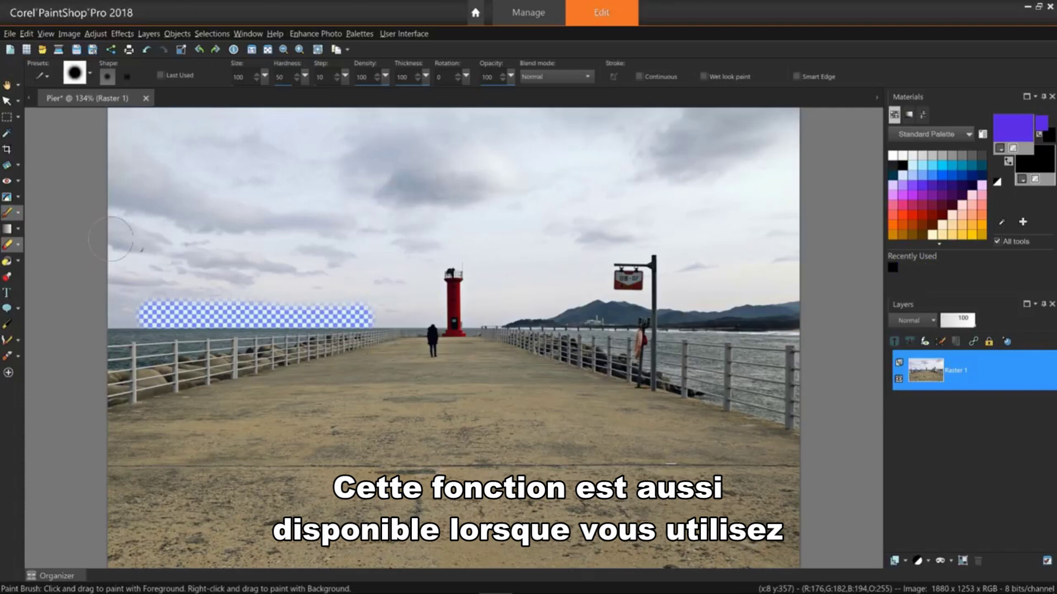
pyautogui.moveTo(480, 315)
pyautogui.mouseDown()
pyautogui.moveTo(569, 299)
pyautogui.moveTo(644, 244)
pyautogui.moveTo(671, 263)
pyautogui.moveTo(666, 290)
pyautogui.moveTo(694, 303)
pyautogui.mouseUp()
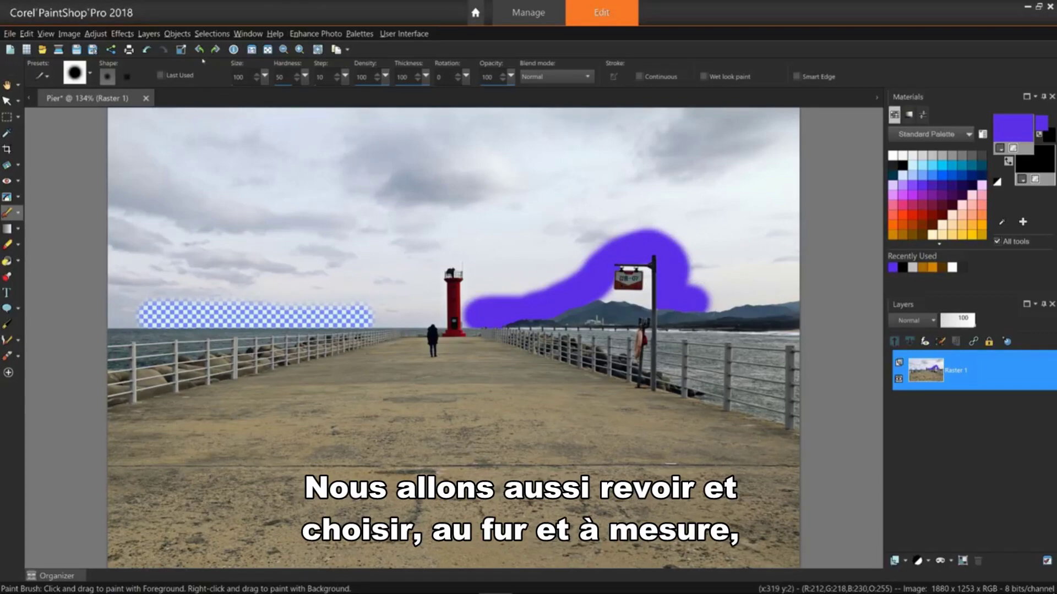
pyautogui.click(147, 51)
pyautogui.click(148, 50)
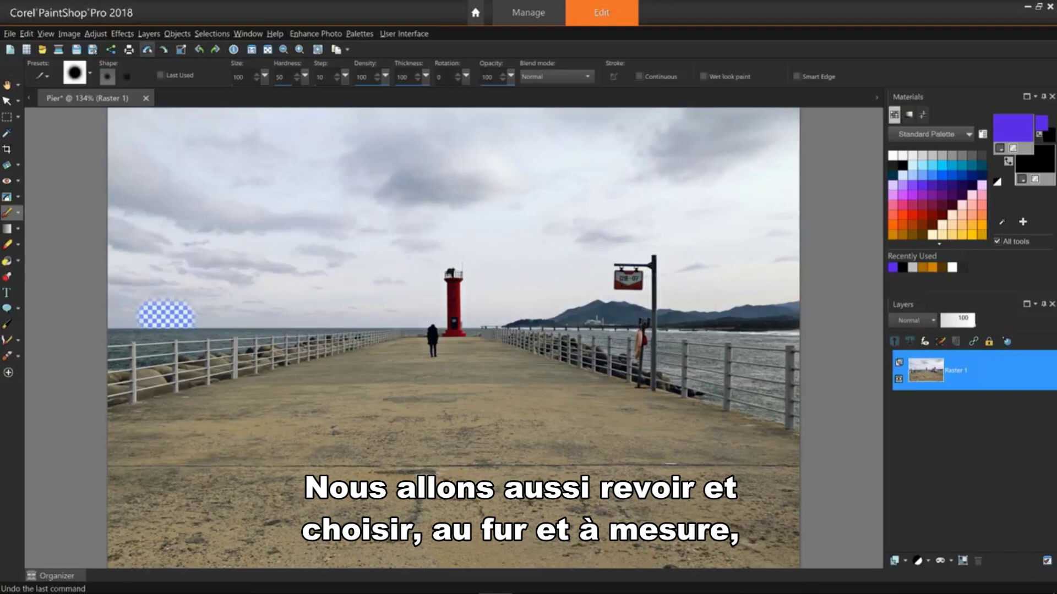
pyautogui.click(147, 51)
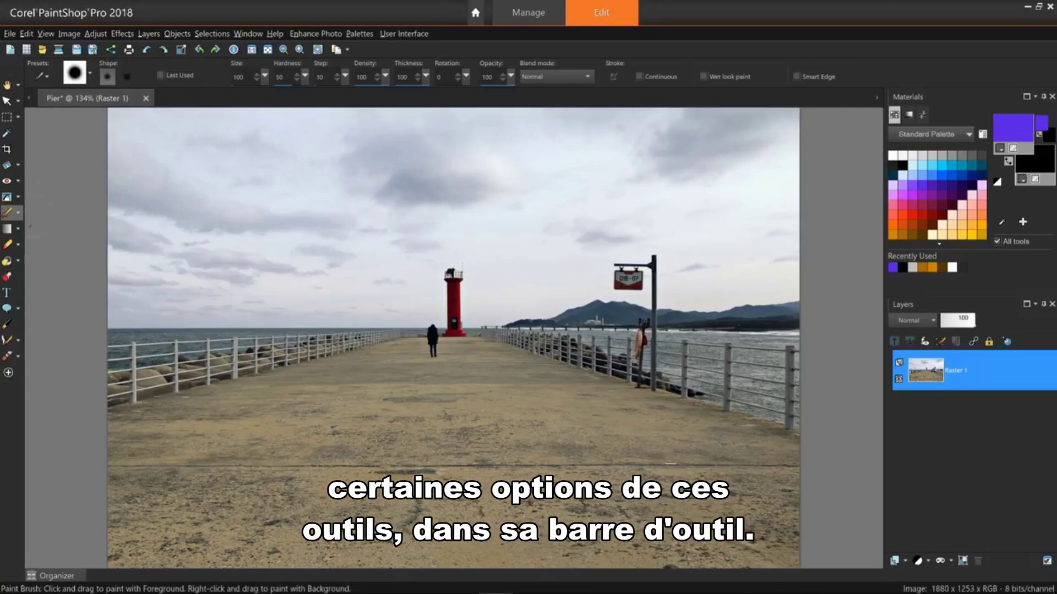
pyautogui.click(18, 245)
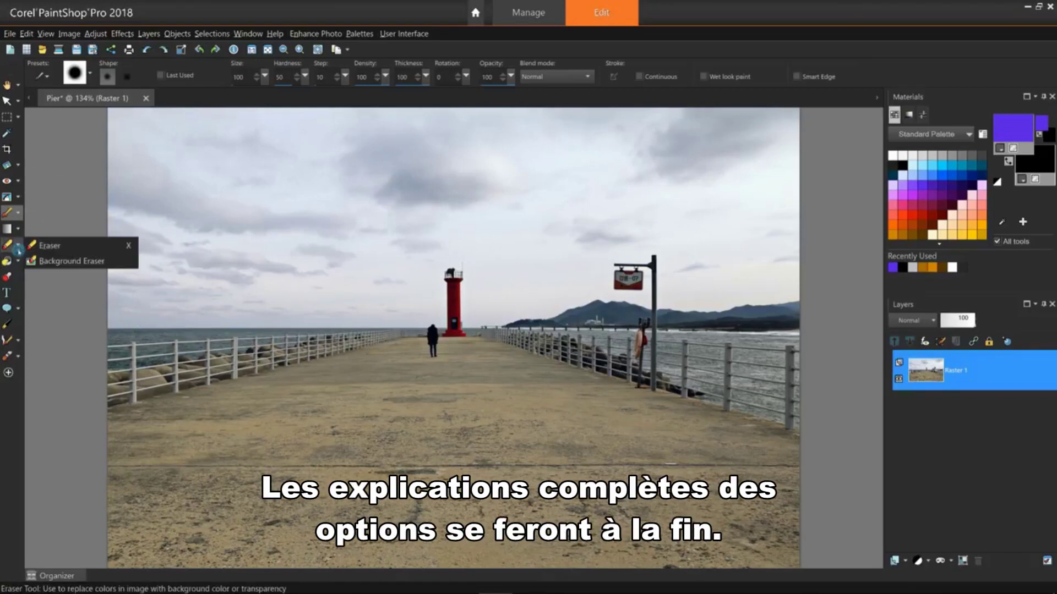
# Step: Select the Background Eraser from the Eraser flyout
pyautogui.click(70, 262)
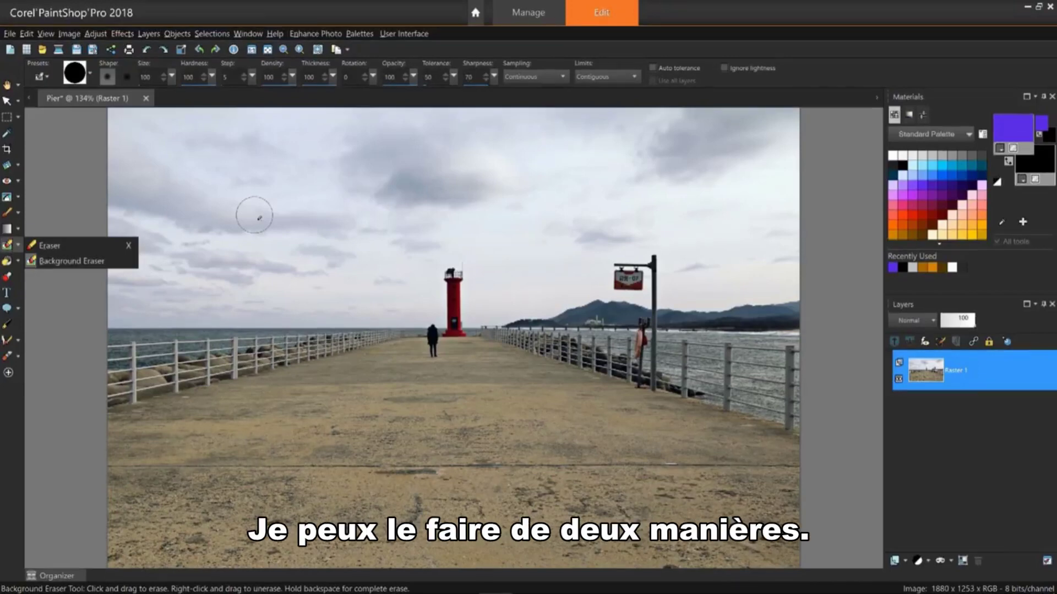
# Step: Enlarge the Background Eraser brush to size 200 and keep Limits on Contiguous
pyautogui.moveTo(259, 218); pyautogui.dragTo(314, 218)
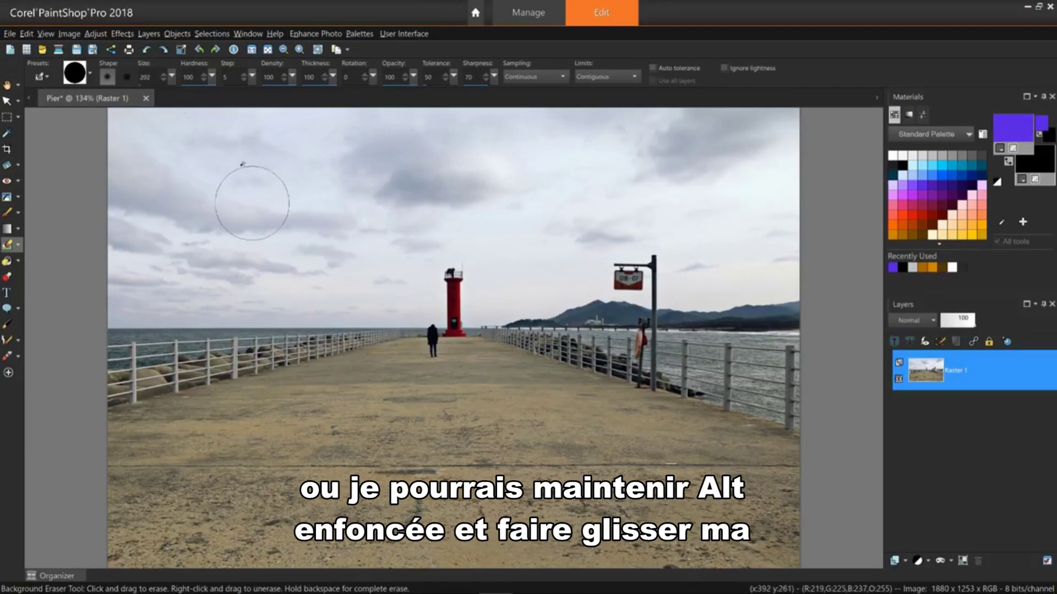
pyautogui.press('alt')
pyautogui.click(167, 80)
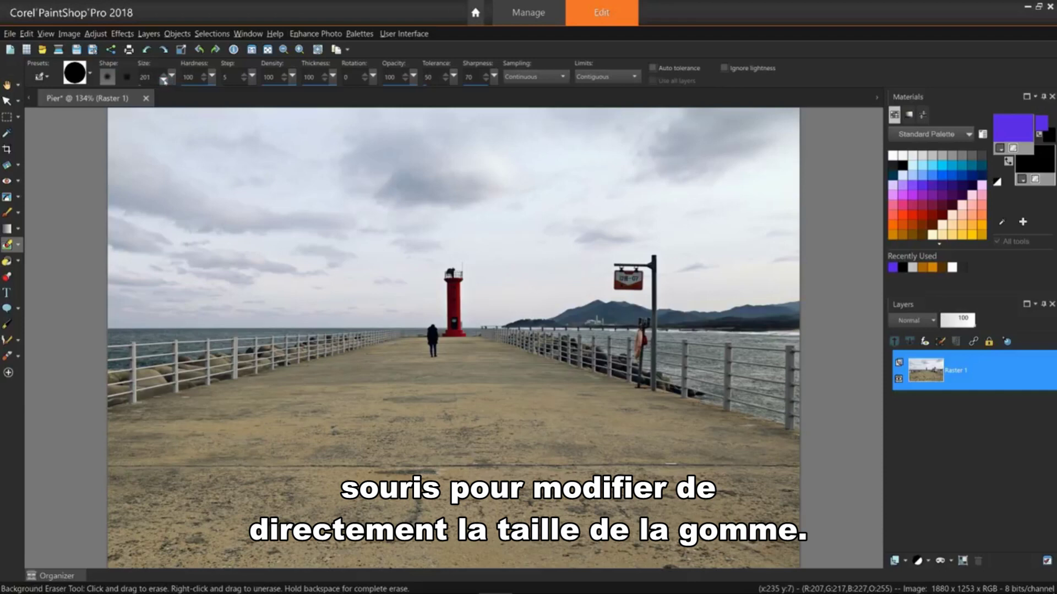
pyautogui.click(167, 80)
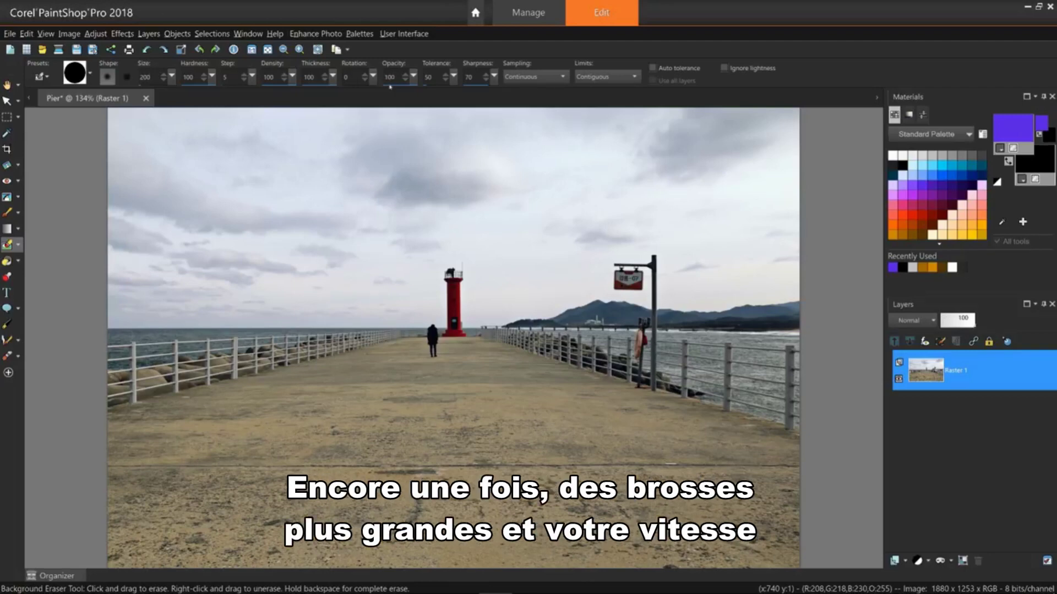
pyautogui.click(637, 78)
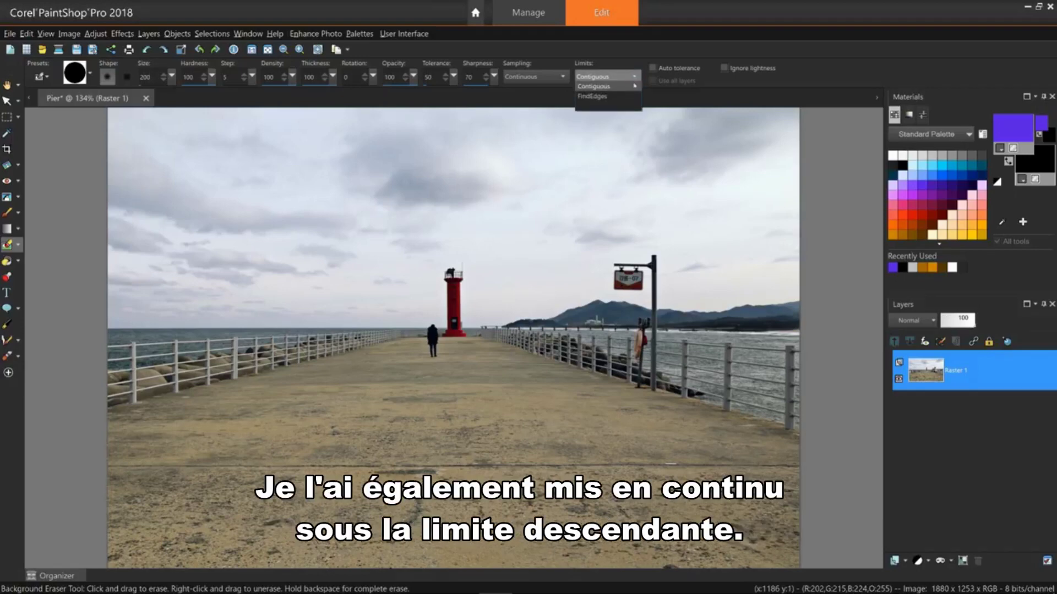
pyautogui.click(634, 86)
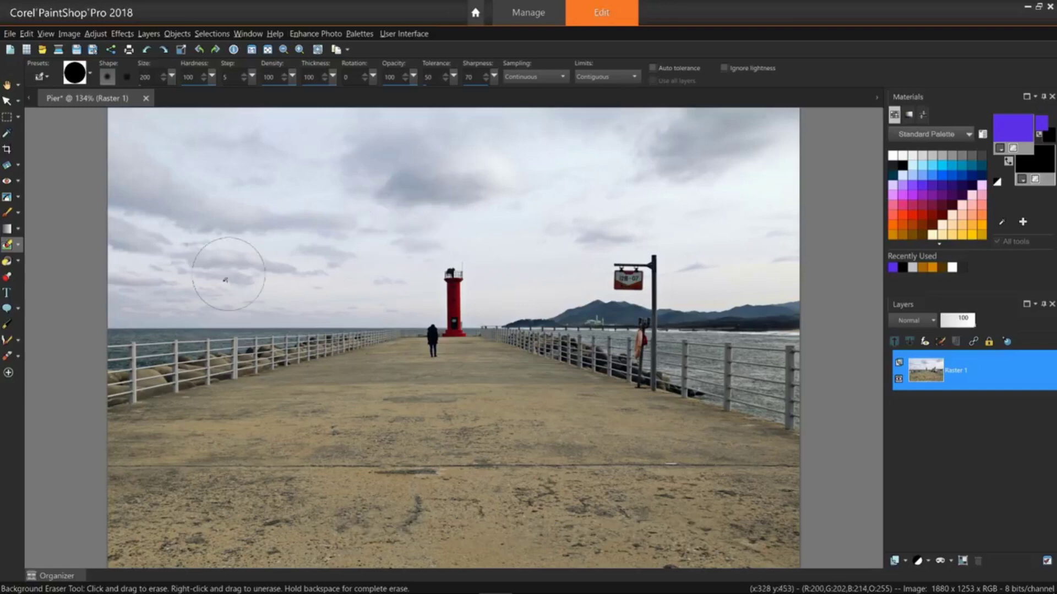
# Step: Erase the grey sky from the left edge rightward along the horizon
pyautogui.click(136, 314)
pyautogui.moveTo(148, 316)
pyautogui.mouseDown()
pyautogui.moveTo(316, 320)
pyautogui.moveTo(314, 301)
pyautogui.moveTo(429, 293)
pyautogui.moveTo(429, 304)
pyautogui.moveTo(441, 270)
pyautogui.moveTo(463, 259)
pyautogui.moveTo(490, 282)
pyautogui.moveTo(499, 312)
pyautogui.mouseUp()
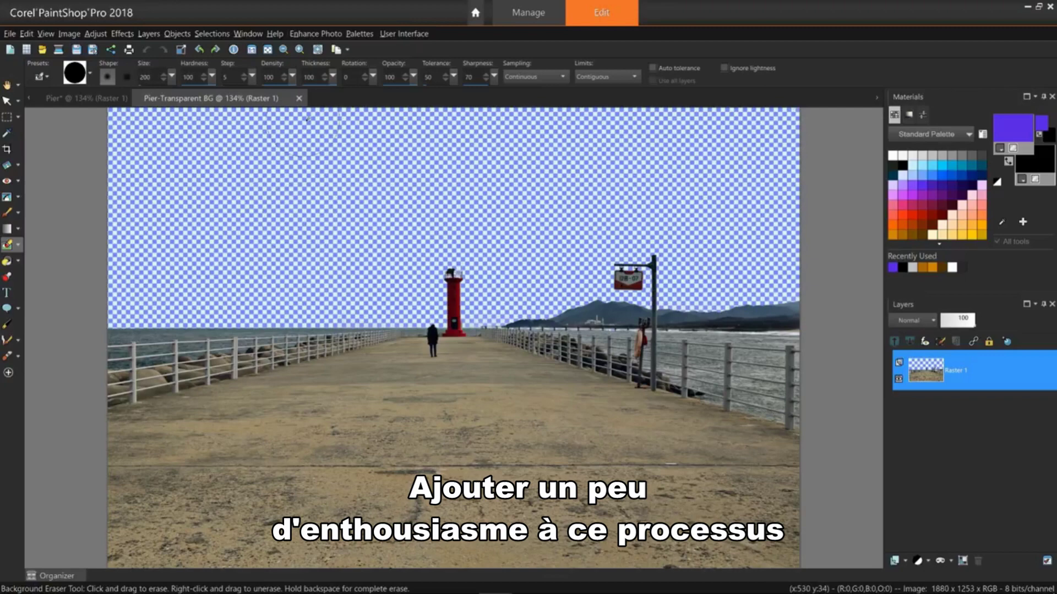
# Step: Close the Pier-Transparent BG image and restore the erased sky in the Pier photo
pyautogui.click(298, 99)
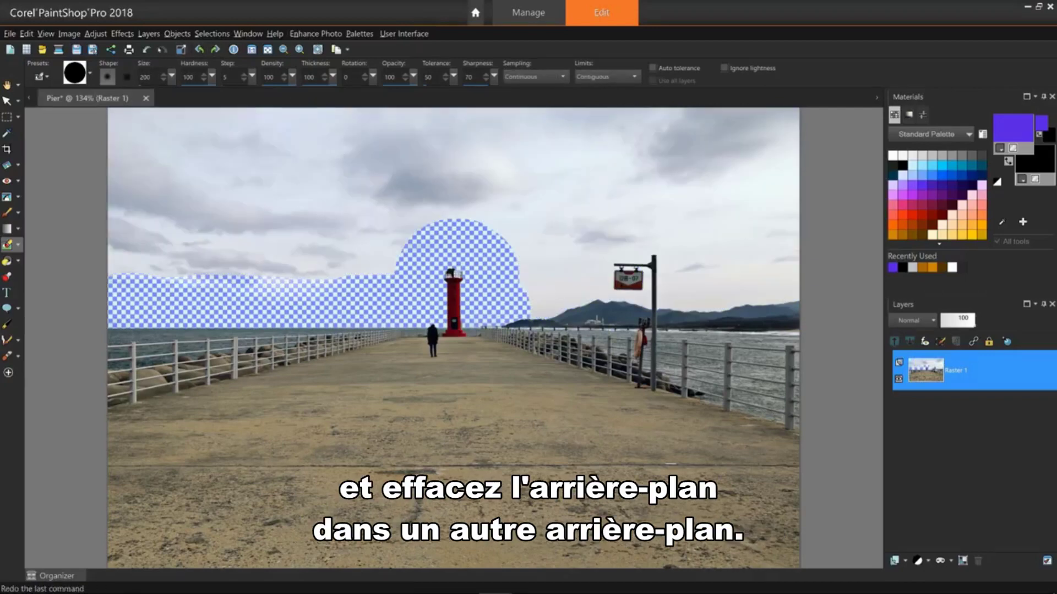
pyautogui.hotkey('ctrl', 'z')
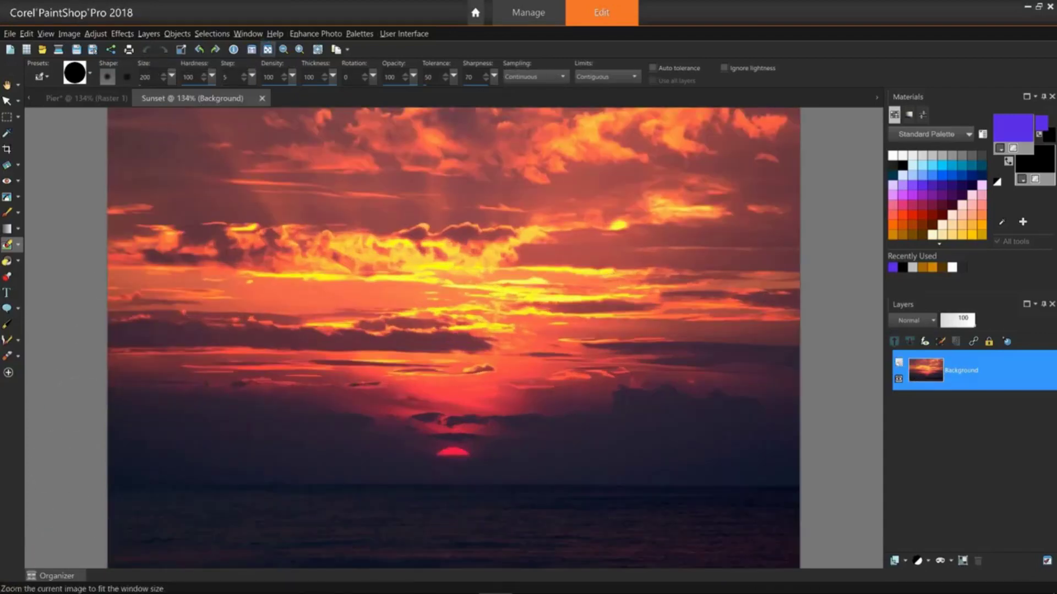
pyautogui.click(96, 100)
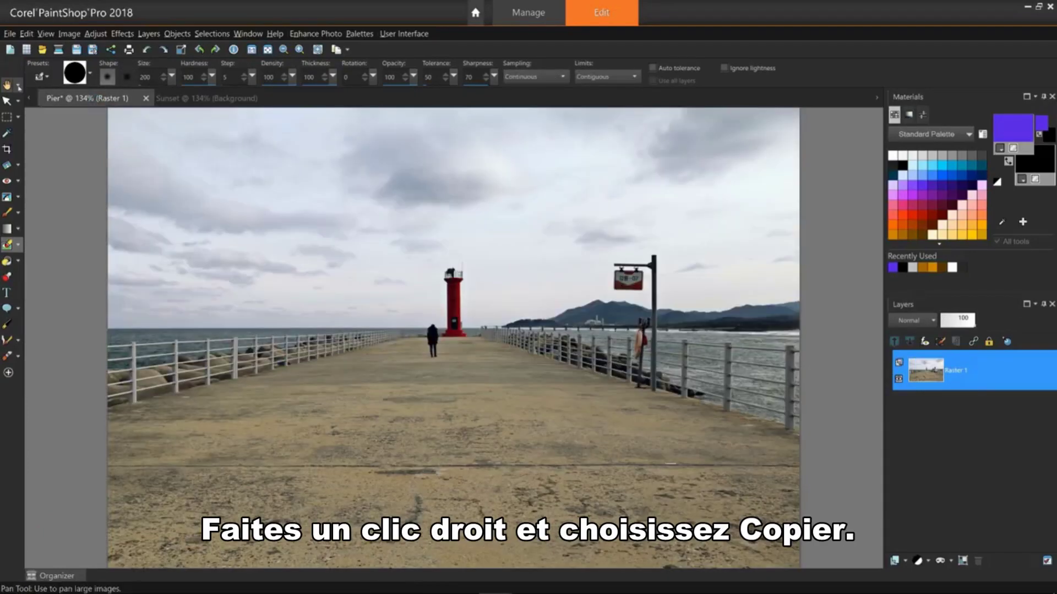
# Step: Copy the pier photo and paste it into the Sunset image as a new layer
pyautogui.click(7, 86)
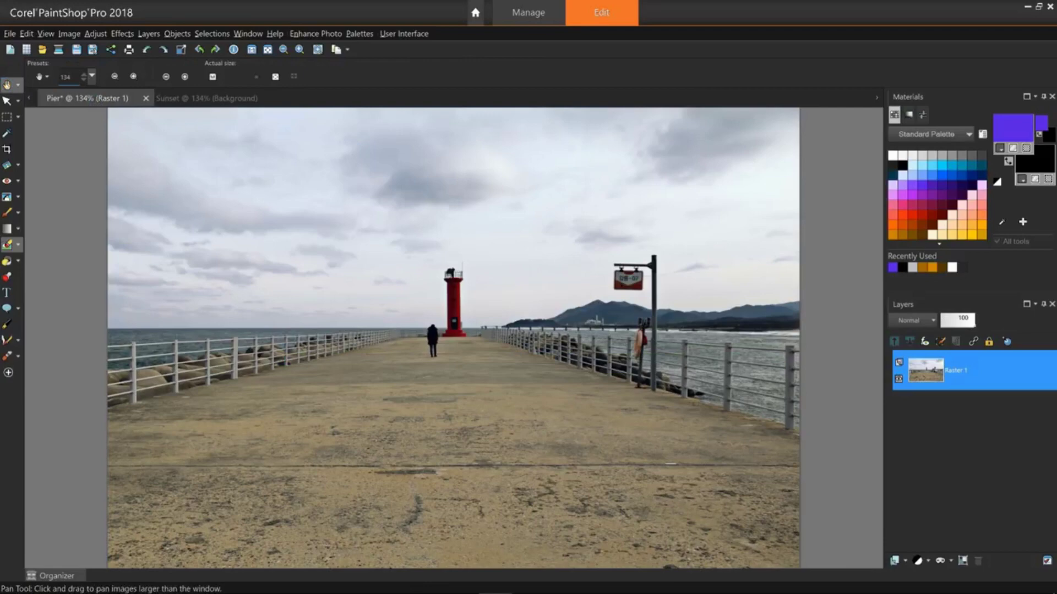
pyautogui.rightClick(419, 268)
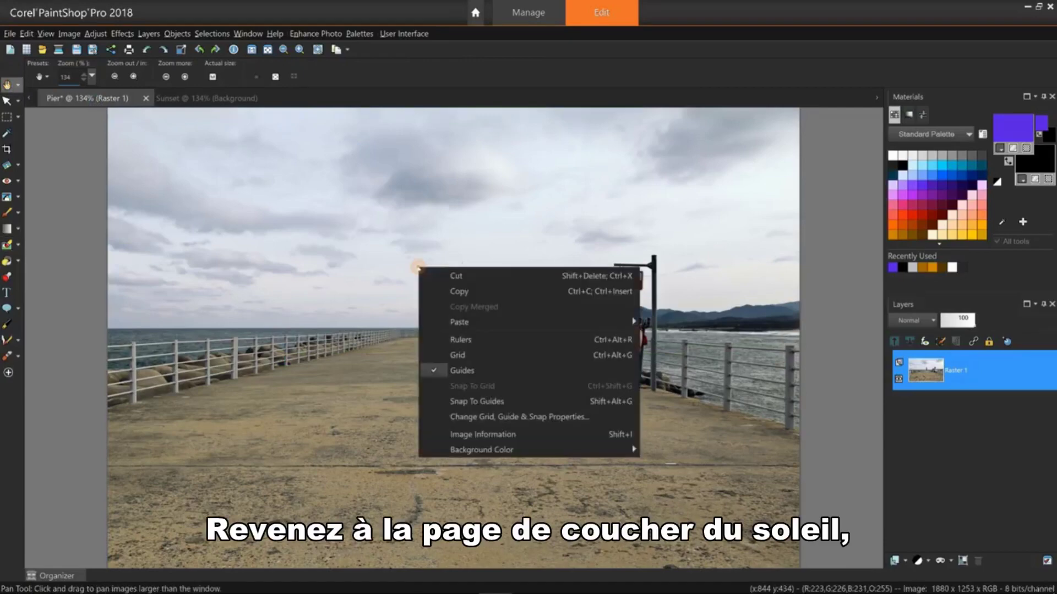
pyautogui.click(442, 292)
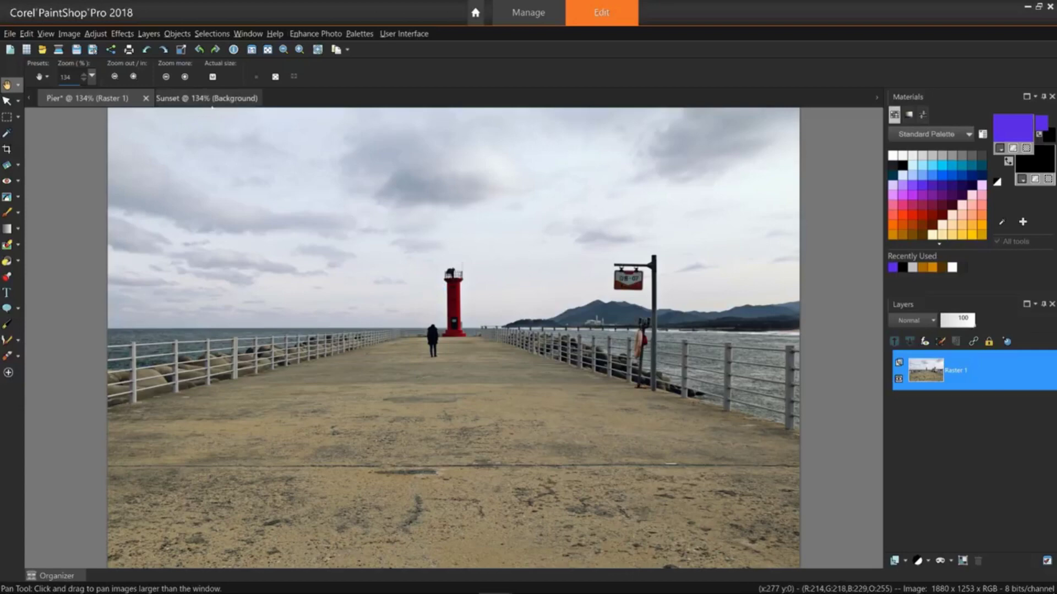
pyautogui.click(215, 100)
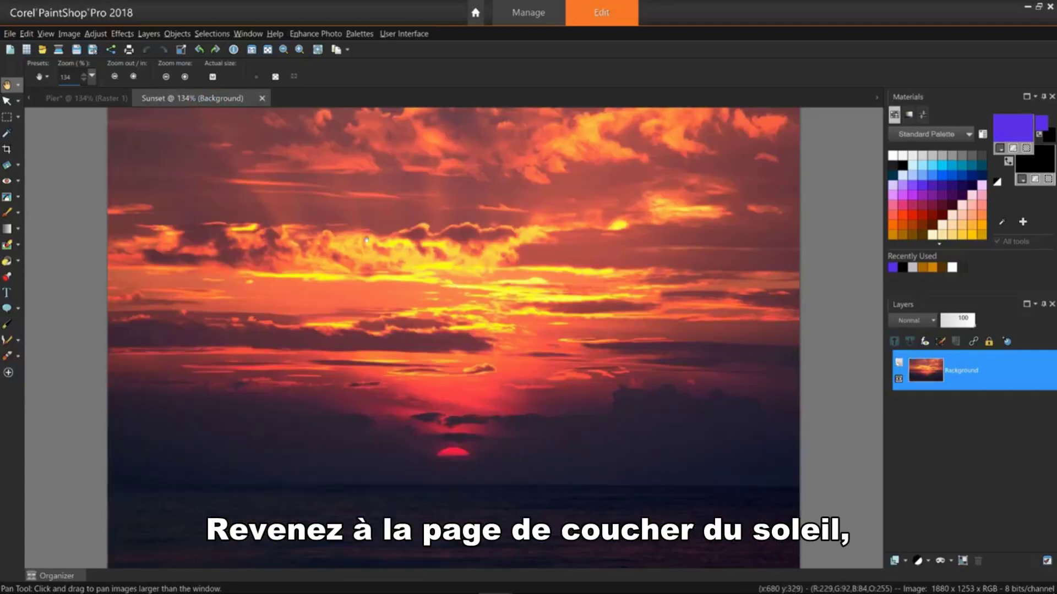
pyautogui.rightClick(378, 272)
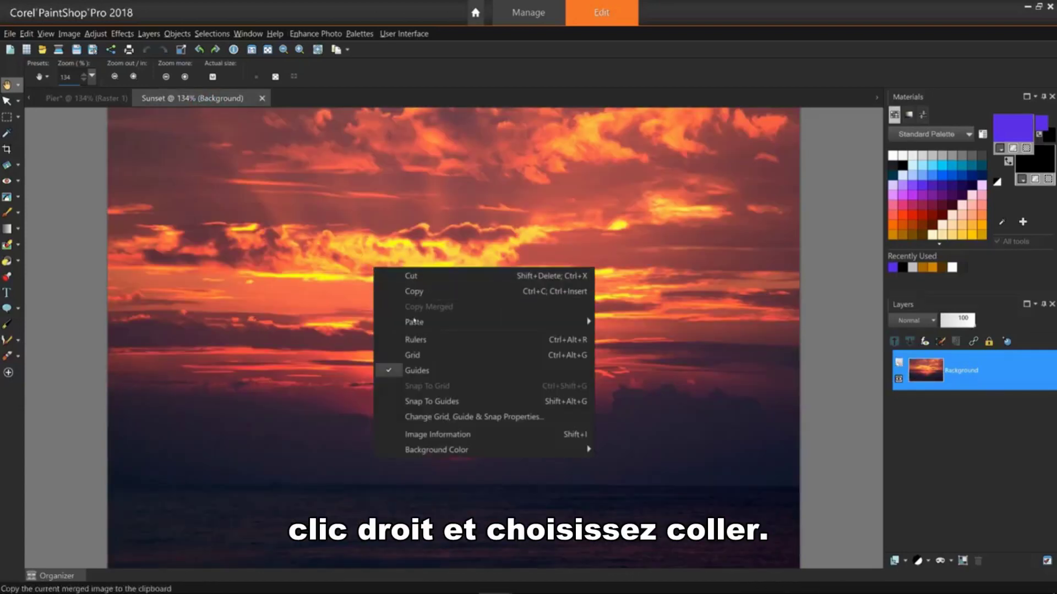
pyautogui.moveTo(431, 323)
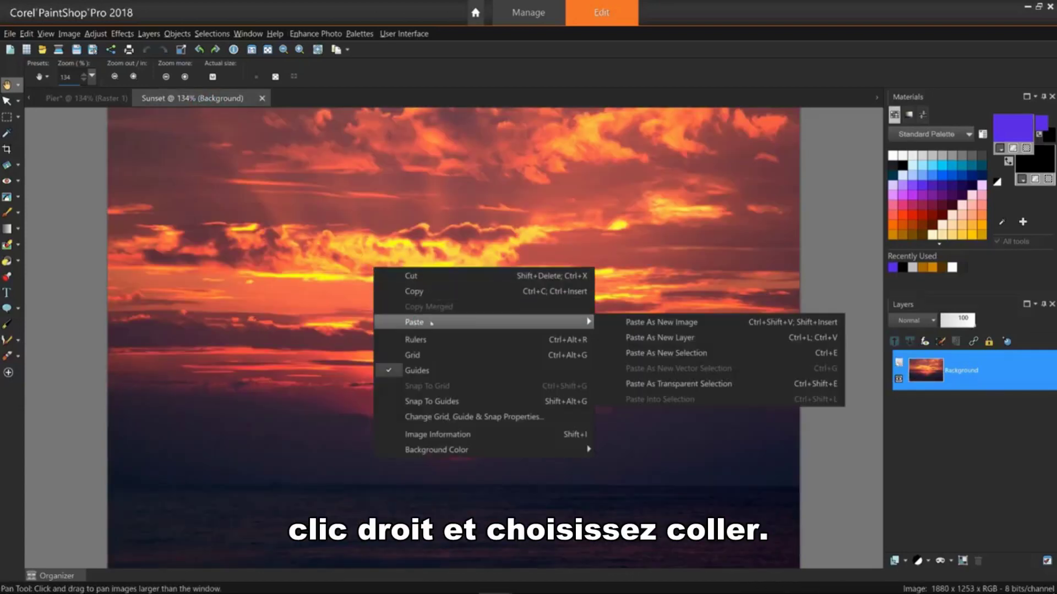
pyautogui.click(612, 337)
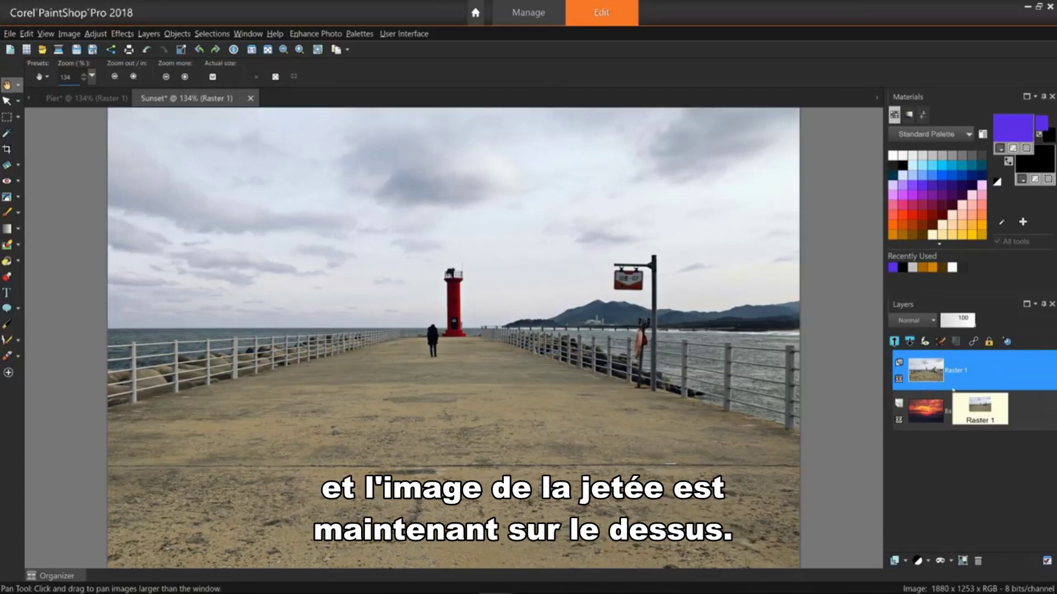
pyautogui.click(18, 245)
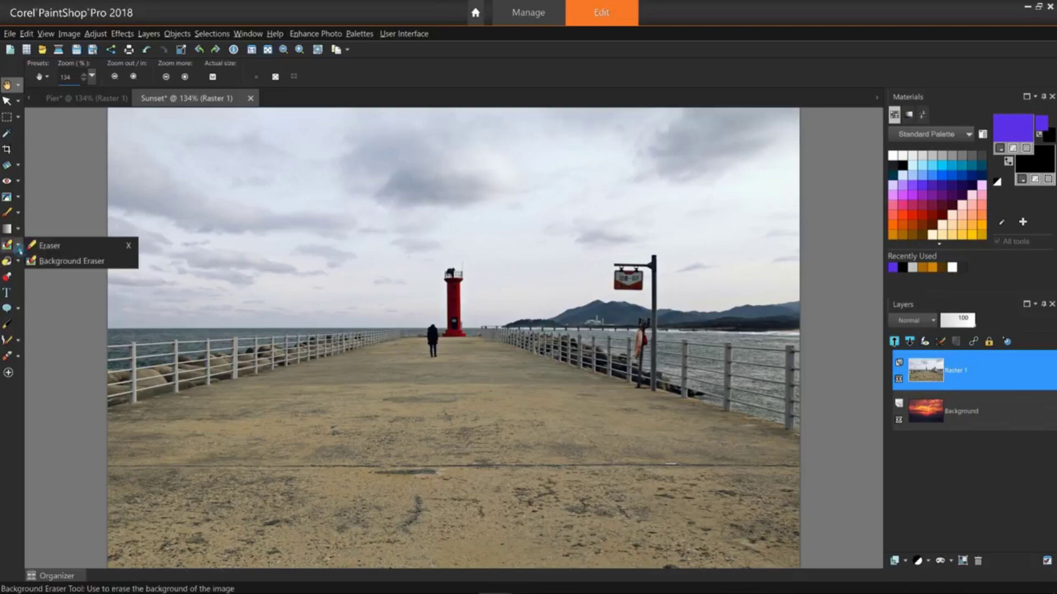
# Step: With the Background Eraser, erase grey sky at the left and beside the lighthouse on Raster 1
pyautogui.click(78, 264)
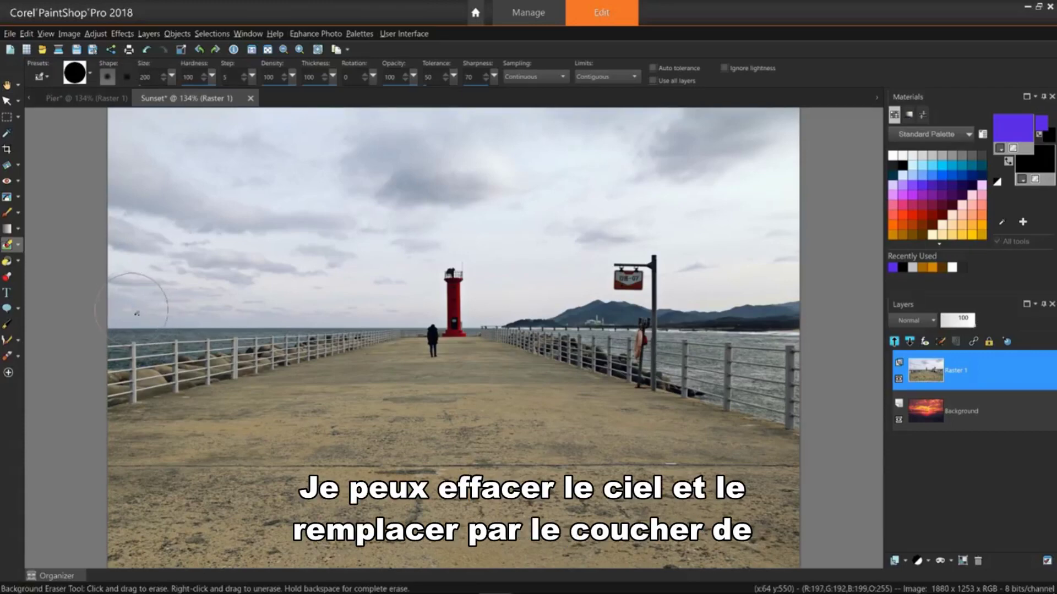
pyautogui.moveTo(137, 313); pyautogui.dragTo(415, 312)
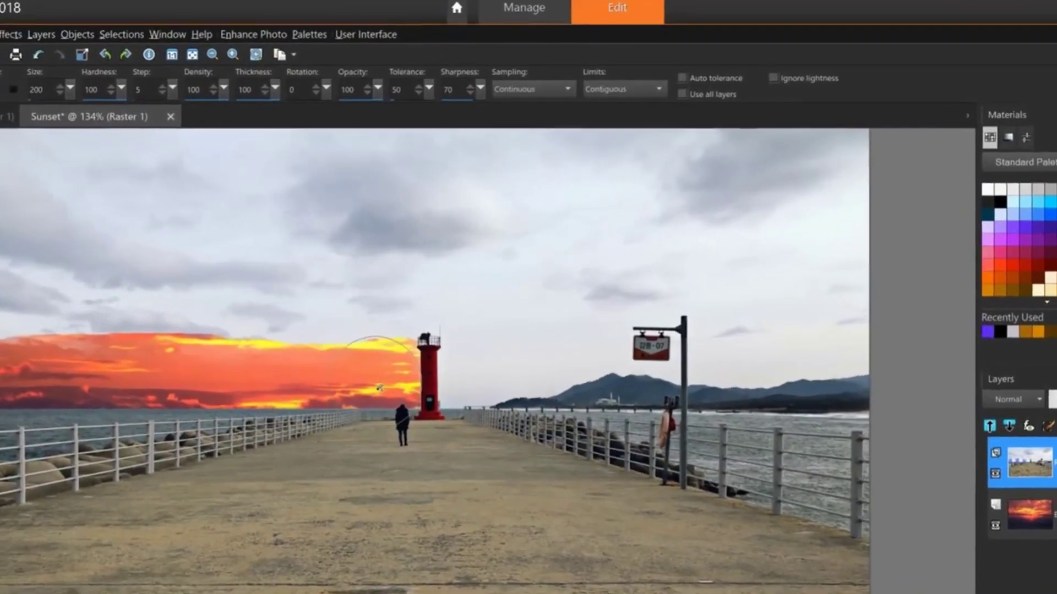
pyautogui.moveTo(380, 388)
pyautogui.mouseDown()
pyautogui.moveTo(381, 423)
pyautogui.moveTo(385, 356)
pyautogui.moveTo(443, 344)
pyautogui.moveTo(466, 402)
pyautogui.moveTo(449, 438)
pyautogui.moveTo(614, 408)
pyautogui.moveTo(675, 409)
pyautogui.moveTo(657, 411)
pyautogui.moveTo(647, 352)
pyautogui.moveTo(678, 333)
pyautogui.moveTo(718, 331)
pyautogui.moveTo(753, 334)
pyautogui.moveTo(763, 353)
pyautogui.moveTo(756, 414)
pyautogui.moveTo(736, 321)
pyautogui.moveTo(656, 296)
pyautogui.moveTo(615, 334)
pyautogui.moveTo(621, 392)
pyautogui.moveTo(692, 412)
pyautogui.moveTo(659, 399)
pyautogui.moveTo(593, 328)
pyautogui.moveTo(646, 290)
pyautogui.moveTo(688, 290)
pyautogui.moveTo(751, 304)
pyautogui.moveTo(767, 328)
pyautogui.moveTo(766, 381)
pyautogui.moveTo(781, 398)
pyautogui.moveTo(881, 404)
pyautogui.moveTo(881, 385)
pyautogui.moveTo(931, 390)
pyautogui.mouseUp()
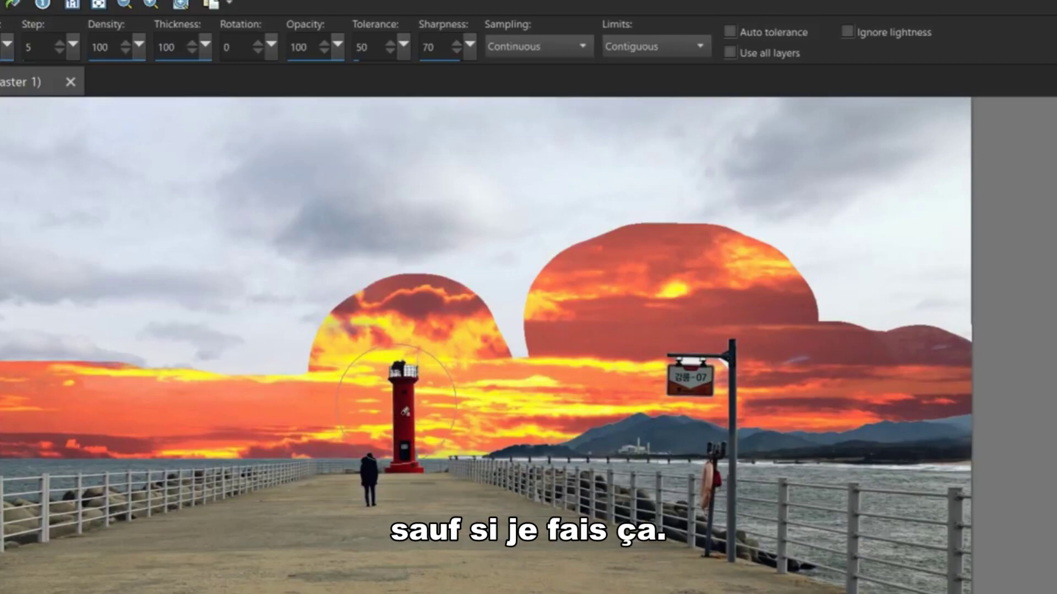
# Step: Undo the last three erase strokes
pyautogui.hotkey('ctrl', 'z')
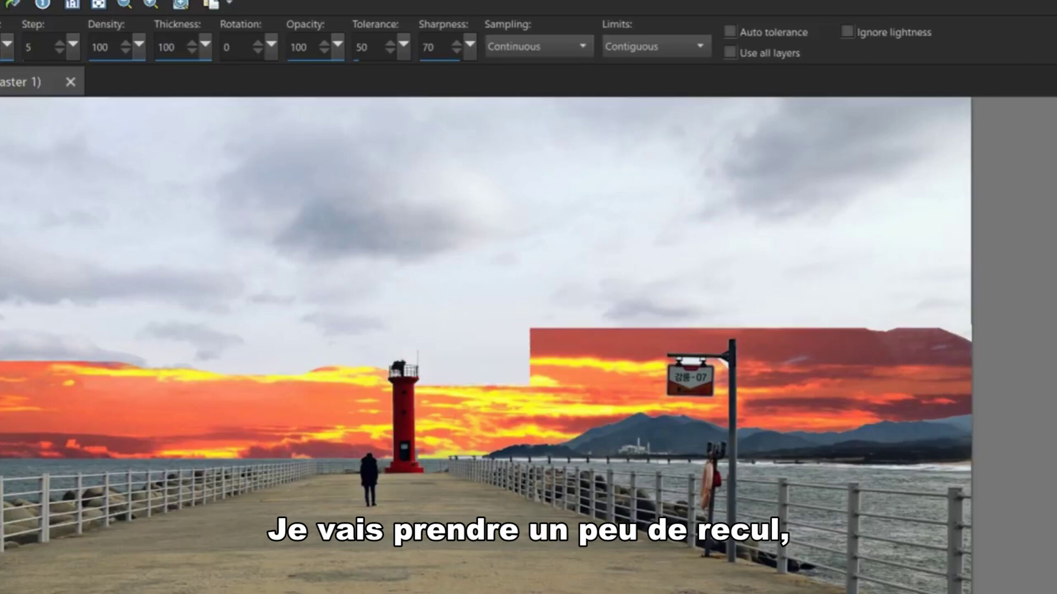
pyautogui.hotkey('ctrl', 'z')
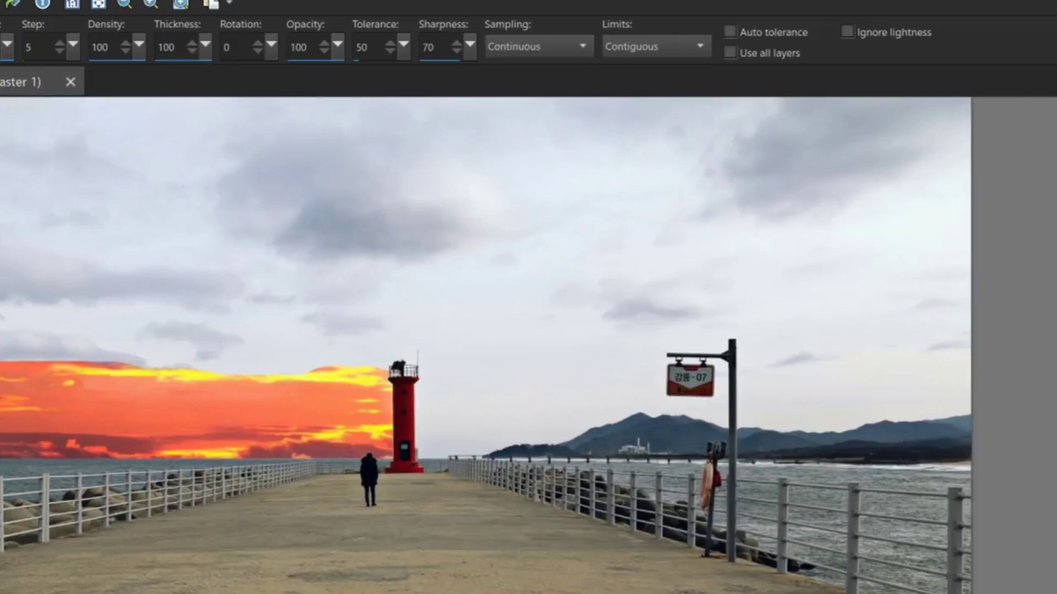
pyautogui.hotkey('ctrl', 'z')
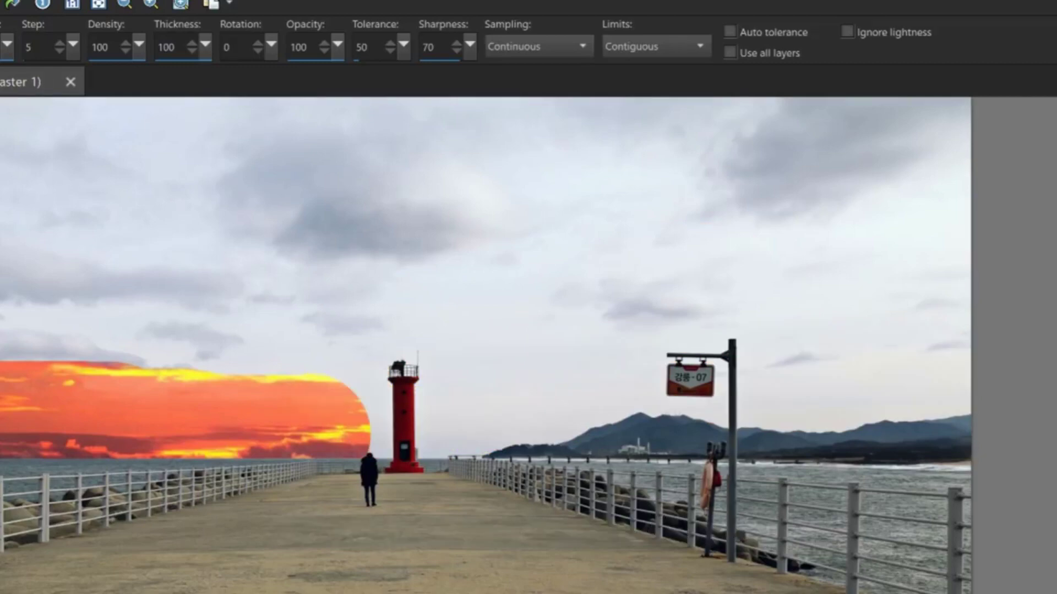
# Step: Set Limits to Discontiguous and erase the horizon sky across to the right edge
pyautogui.click(687, 53)
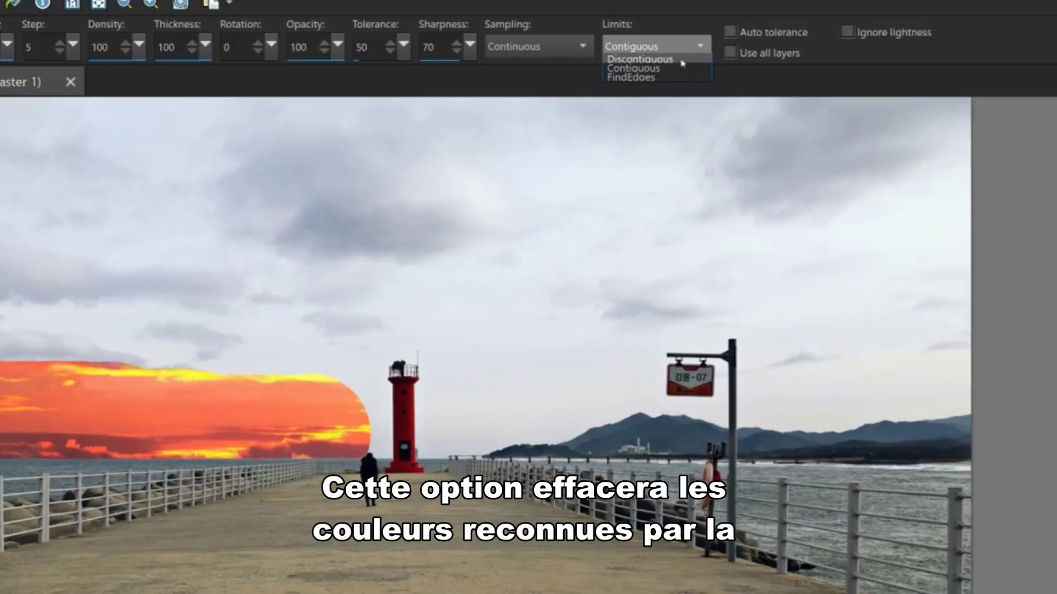
pyautogui.click(682, 60)
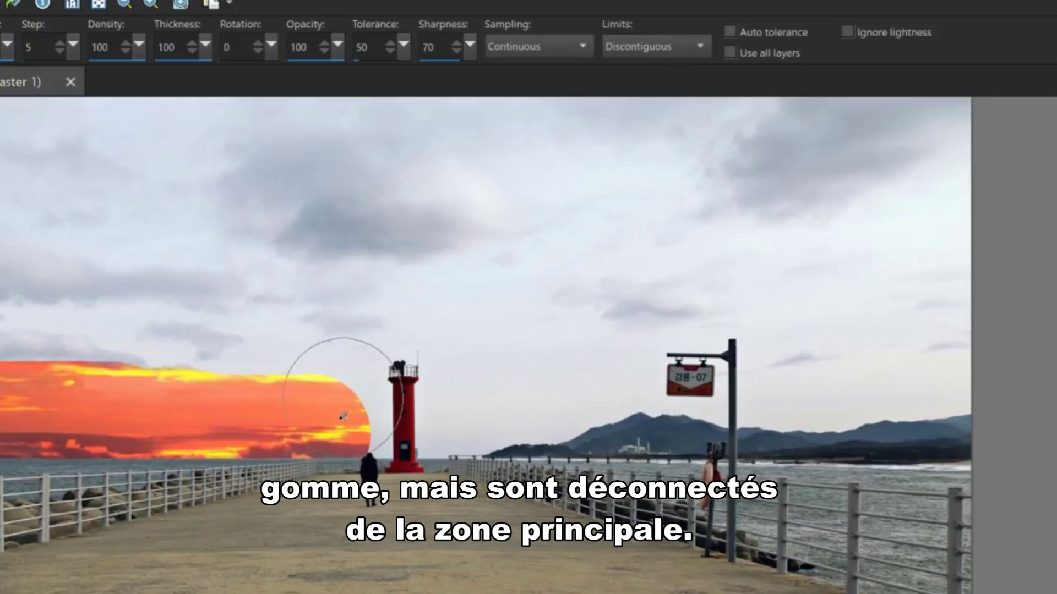
pyautogui.moveTo(319, 414)
pyautogui.mouseDown()
pyautogui.moveTo(372, 434)
pyautogui.moveTo(377, 365)
pyautogui.moveTo(422, 344)
pyautogui.moveTo(449, 364)
pyautogui.moveTo(449, 432)
pyautogui.moveTo(613, 405)
pyautogui.moveTo(680, 411)
pyautogui.moveTo(630, 387)
pyautogui.moveTo(631, 367)
pyautogui.moveTo(718, 344)
pyautogui.moveTo(730, 328)
pyautogui.moveTo(757, 355)
pyautogui.moveTo(760, 409)
pyautogui.moveTo(934, 408)
pyautogui.mouseUp()
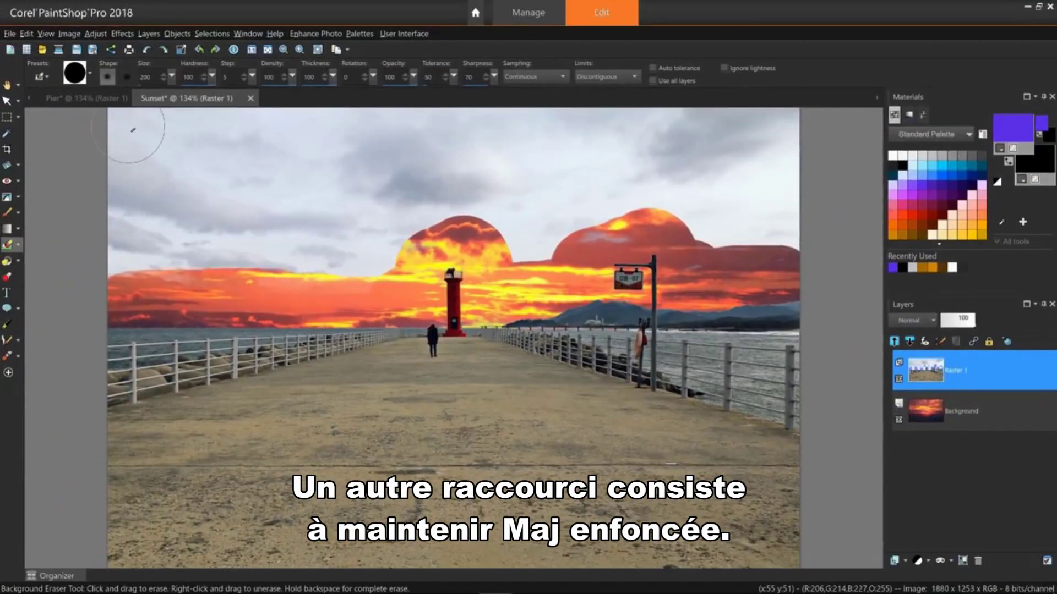
# Step: Erase the remaining grey and white sky in straight bands from the top down to the lighthouse
pyautogui.click(133, 130)
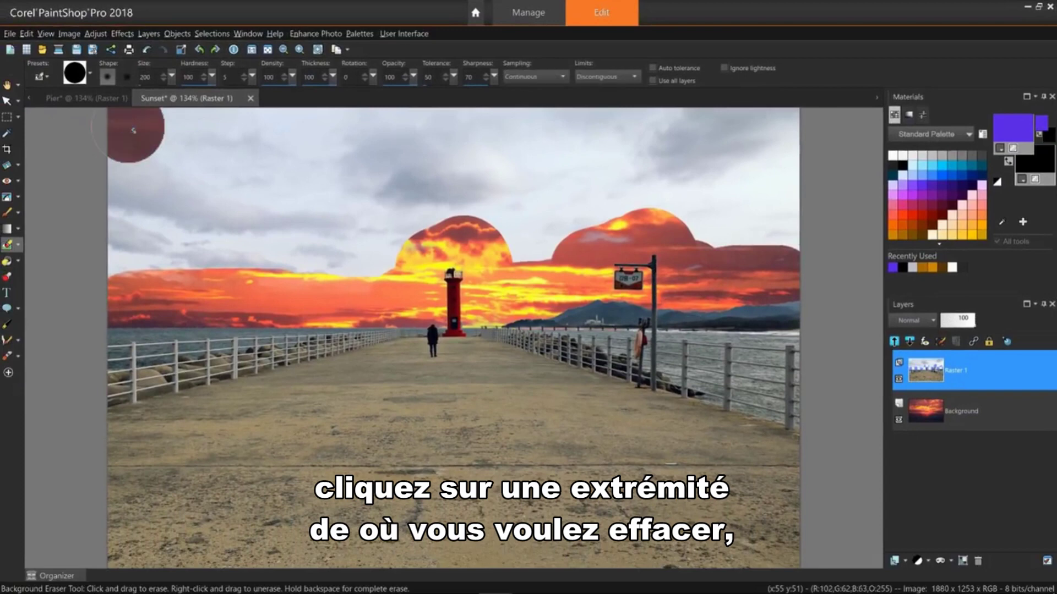
pyautogui.keyDown('shift'); pyautogui.click(777, 129); pyautogui.keyUp('shift')
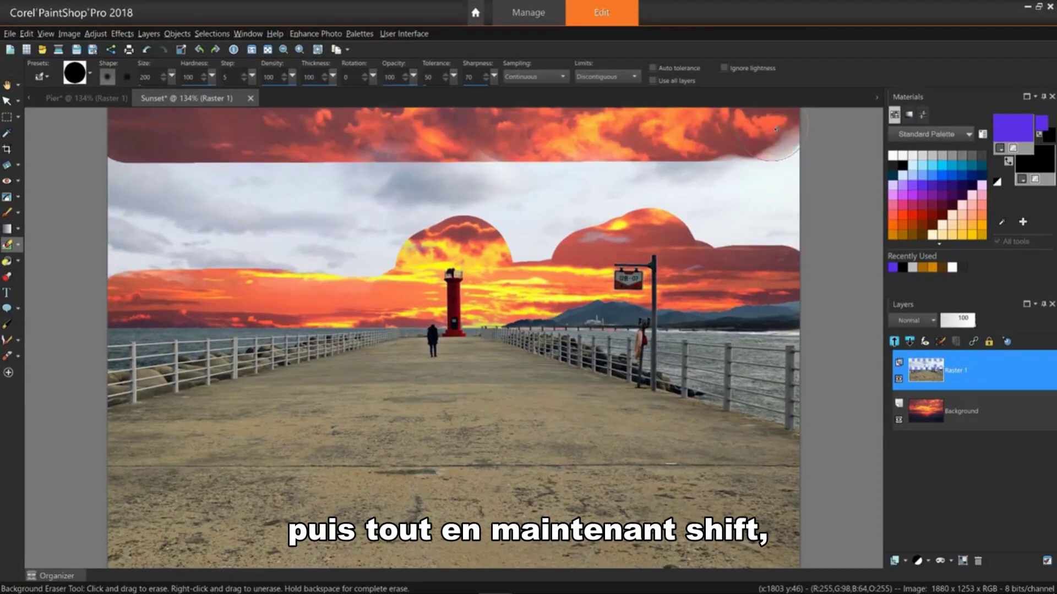
pyautogui.keyDown('shift'); pyautogui.click(128, 177); pyautogui.keyUp('shift')
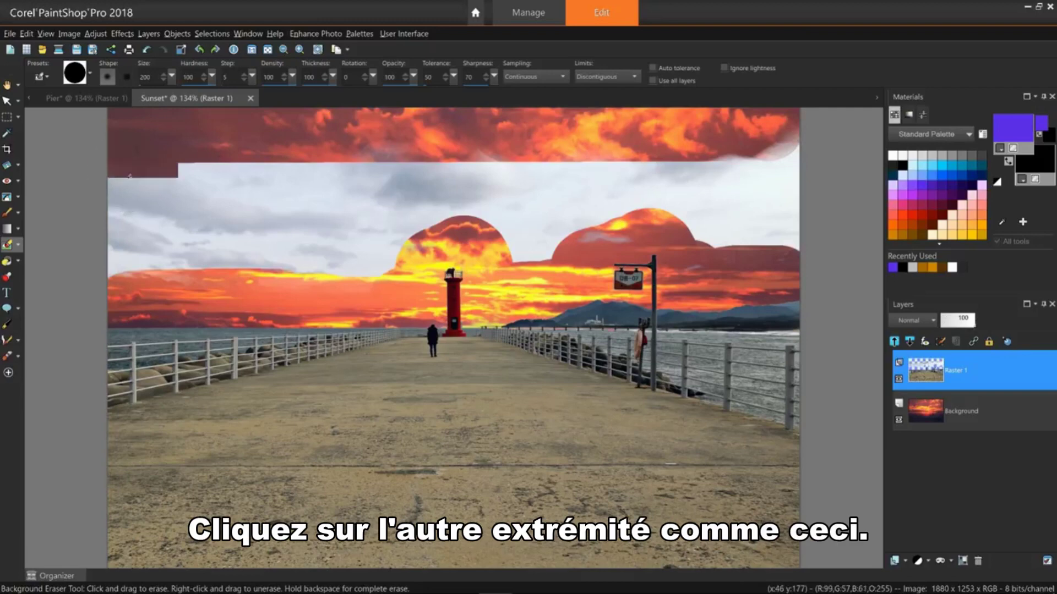
pyautogui.keyDown('shift'); pyautogui.click(781, 176); pyautogui.keyUp('shift')
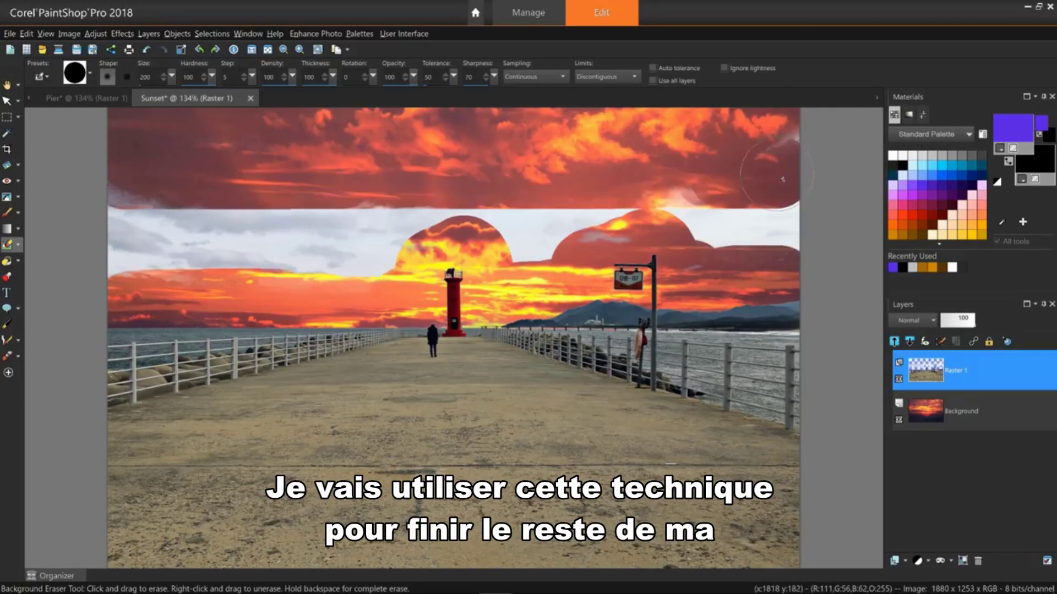
pyautogui.click(770, 226)
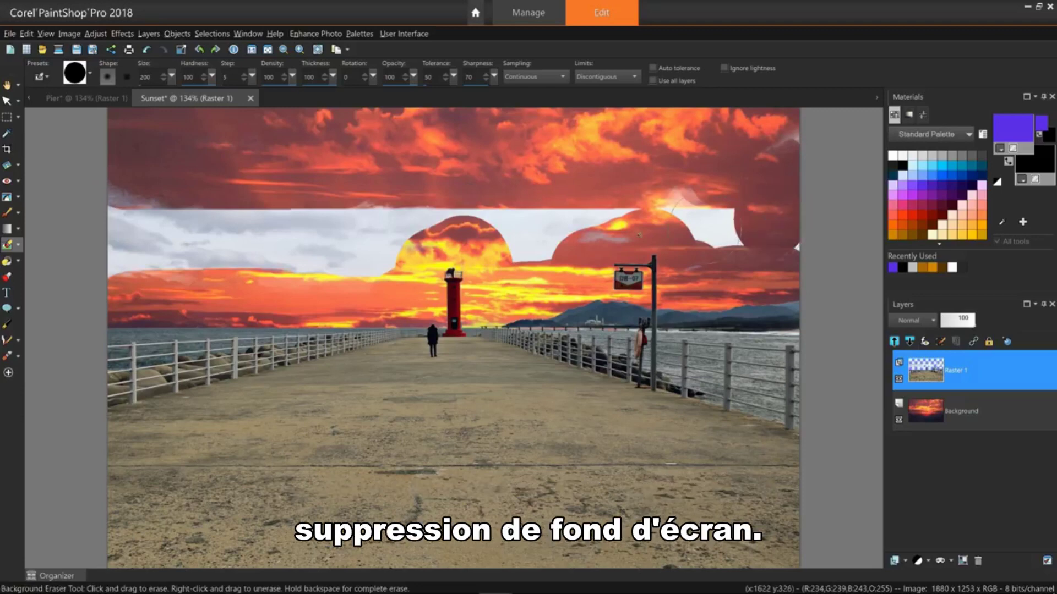
pyautogui.keyDown('shift'); pyautogui.click(131, 230); pyautogui.keyUp('shift')
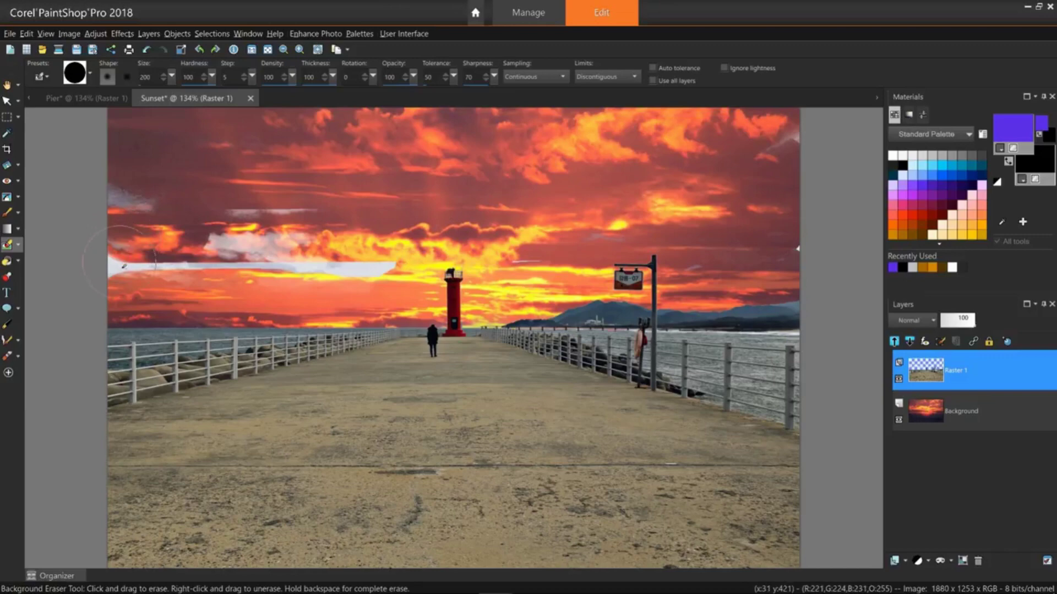
pyautogui.keyDown('shift'); pyautogui.click(378, 271); pyautogui.keyUp('shift')
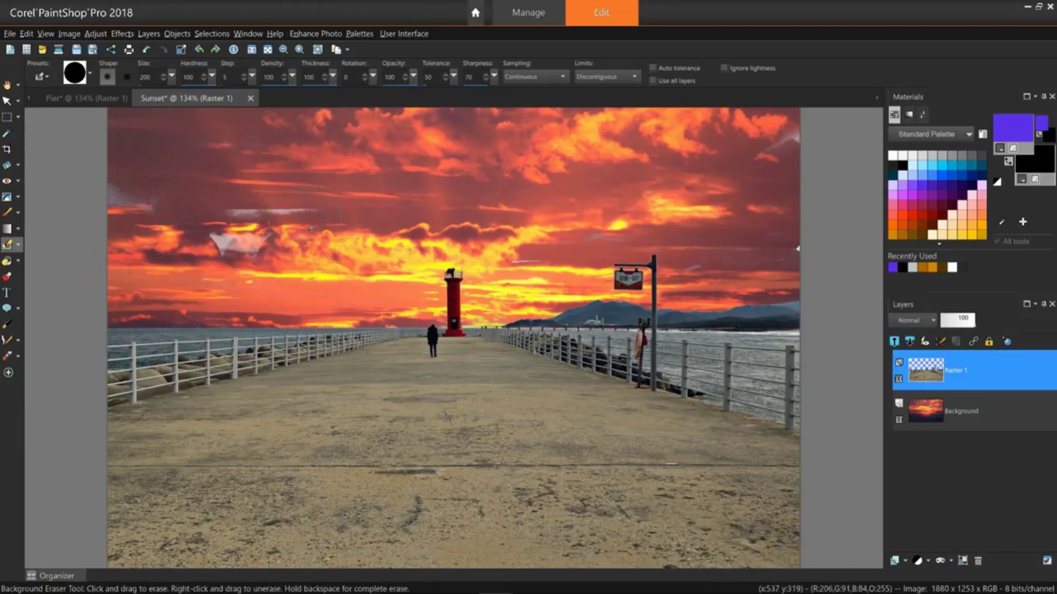
# Step: Undo an accidental unerase, then erase leftover white patches at the left, right and upper-left
pyautogui.moveTo(312, 197)
pyautogui.mouseDown()
pyautogui.moveTo(333, 222)
pyautogui.moveTo(400, 207)
pyautogui.moveTo(392, 184)
pyautogui.moveTo(324, 187)
pyautogui.moveTo(339, 228)
pyautogui.moveTo(386, 206)
pyautogui.mouseUp()
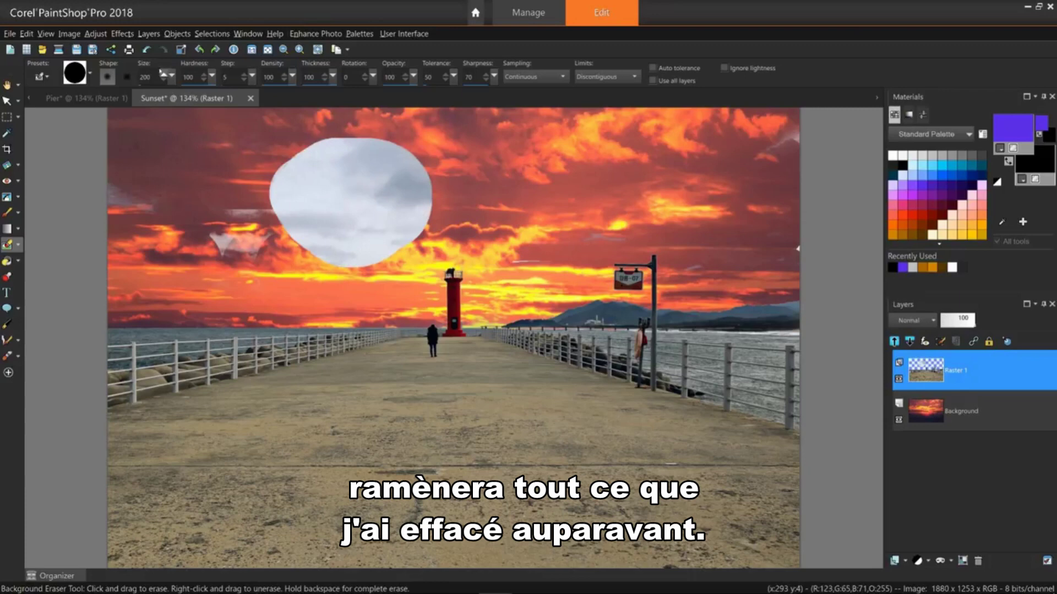
pyautogui.click(148, 50)
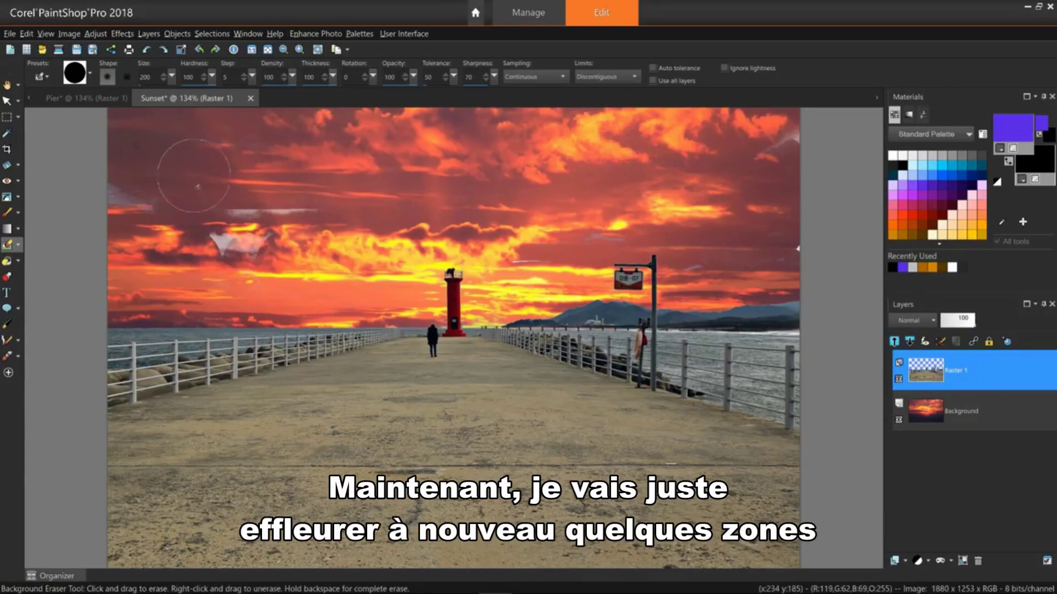
pyautogui.moveTo(138, 190)
pyautogui.mouseDown()
pyautogui.moveTo(260, 233)
pyautogui.moveTo(317, 212)
pyautogui.mouseUp()
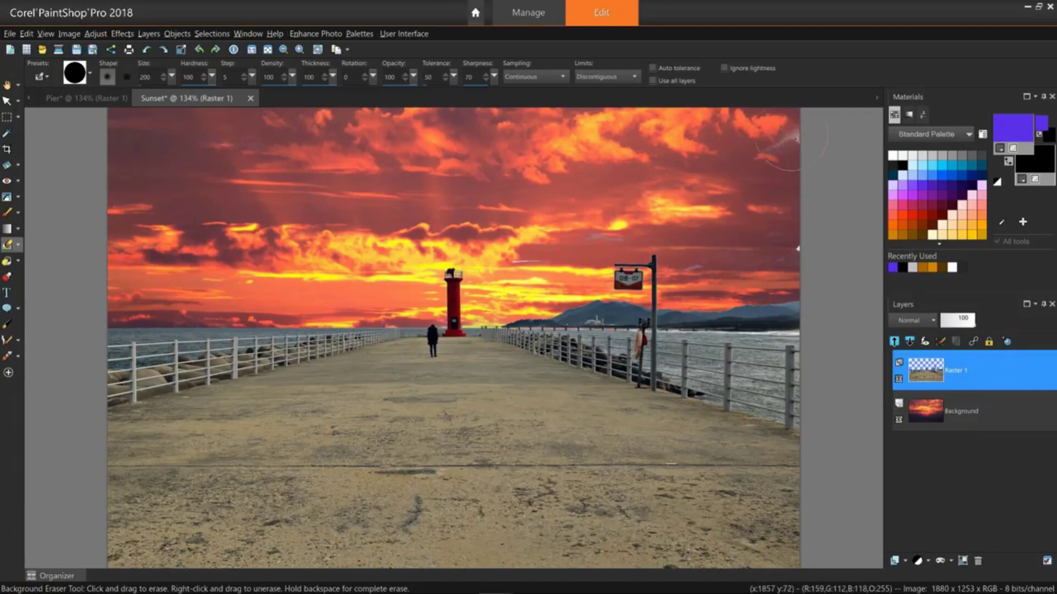
pyautogui.moveTo(781, 133)
pyautogui.mouseDown()
pyautogui.moveTo(782, 264)
pyautogui.moveTo(713, 279)
pyautogui.moveTo(676, 239)
pyautogui.moveTo(617, 238)
pyautogui.moveTo(577, 241)
pyautogui.moveTo(523, 263)
pyautogui.mouseUp()
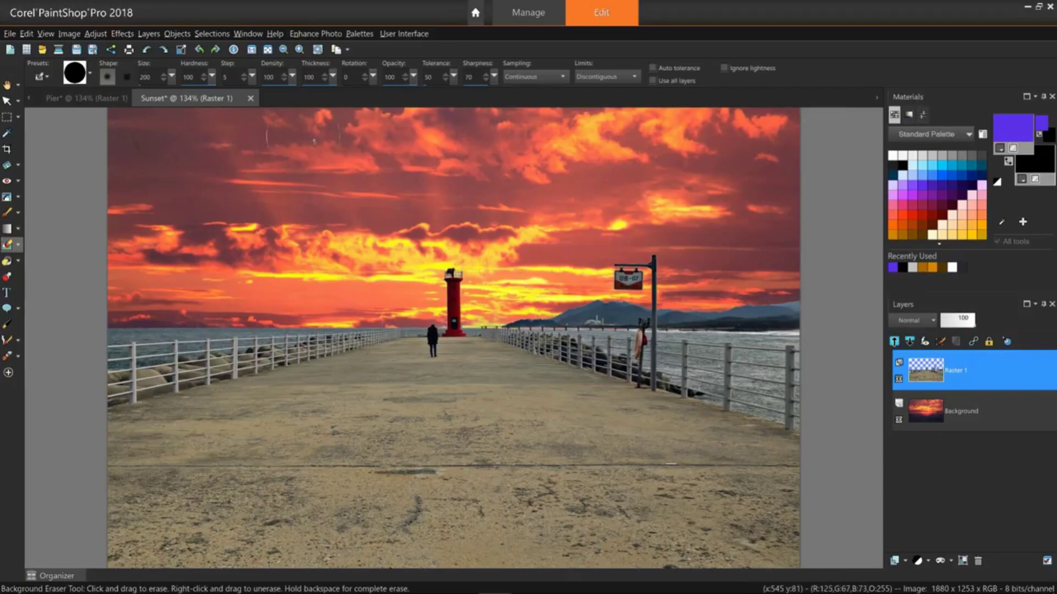
pyautogui.moveTo(194, 165); pyautogui.dragTo(200, 255)
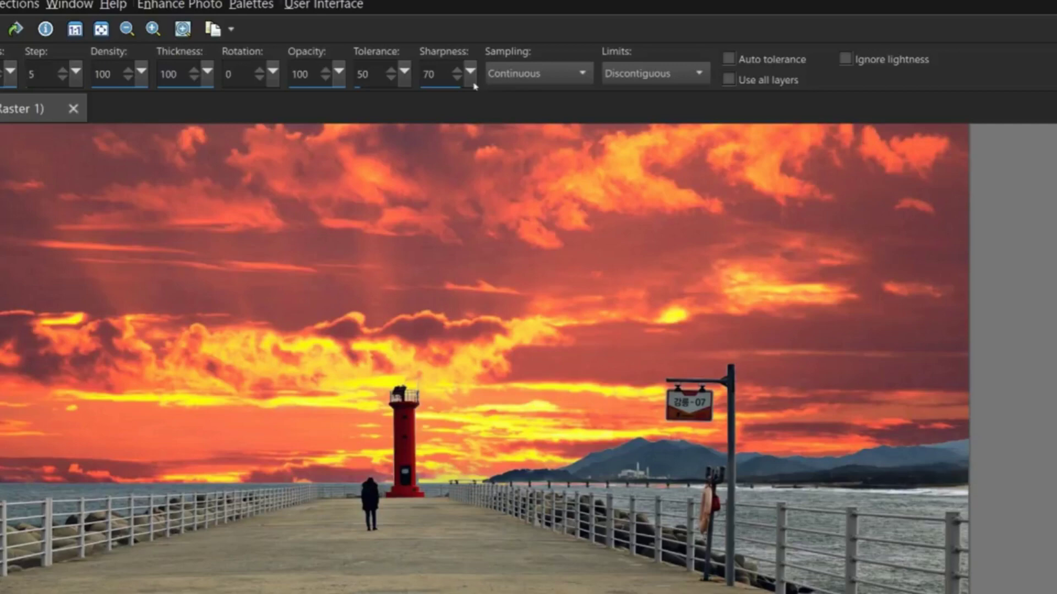
# Step: Set the Background Eraser's Sampling option to ForeSwatch so it samples the foreground colour
pyautogui.click(581, 76)
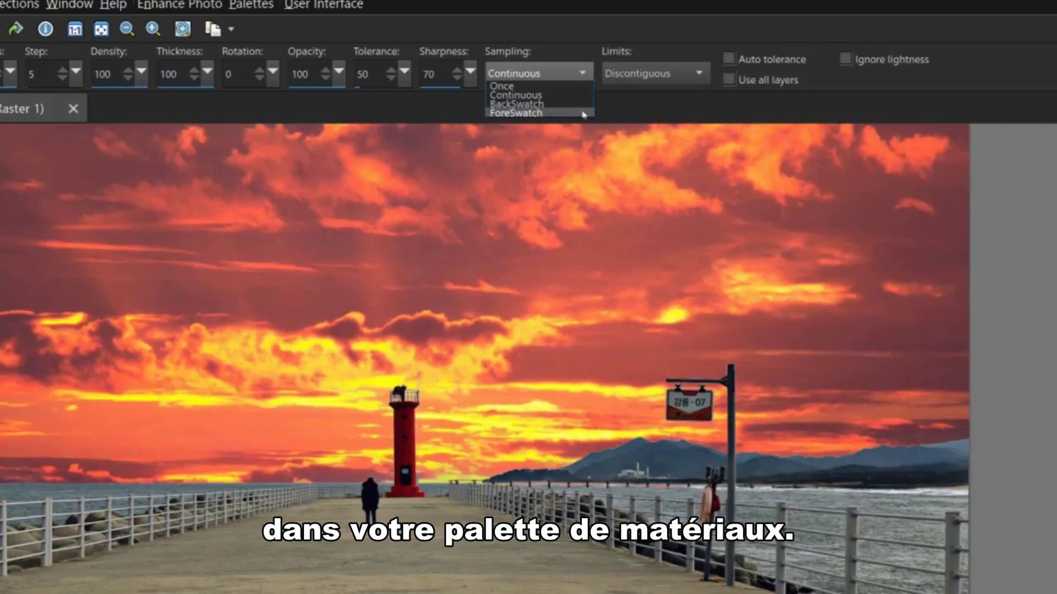
pyautogui.click(700, 74)
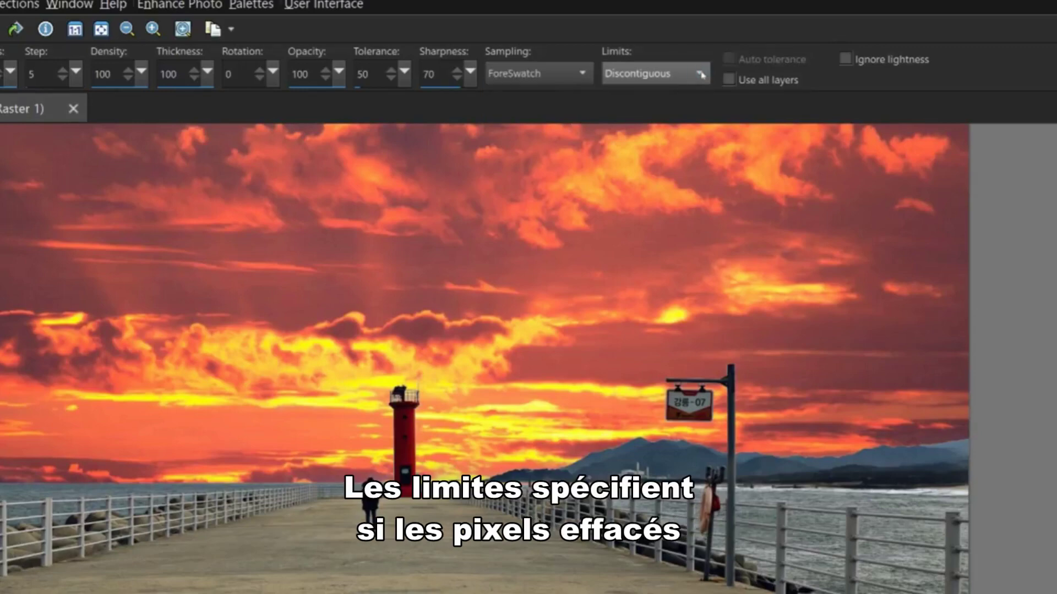
pyautogui.click(700, 73)
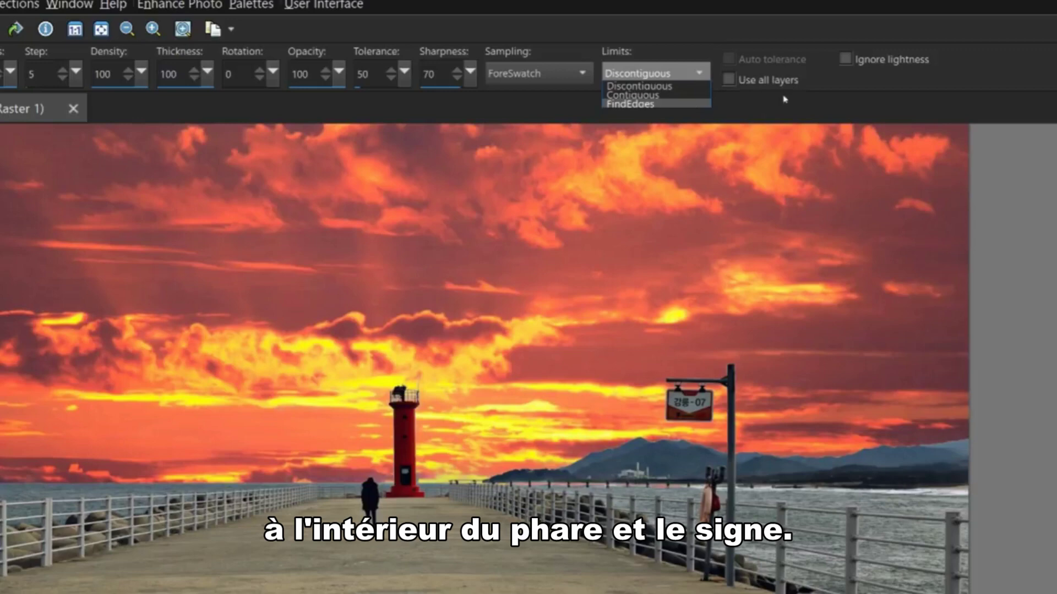
pyautogui.click(803, 104)
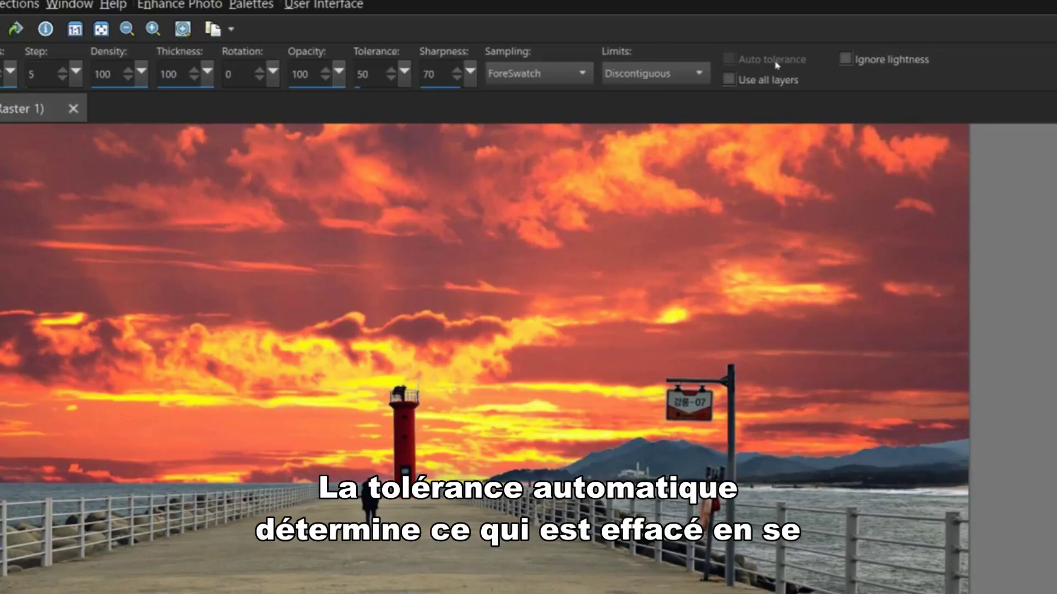